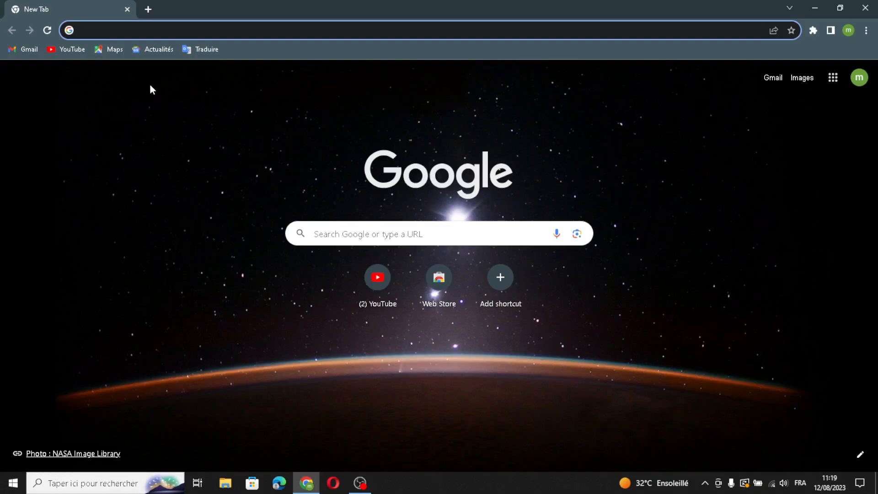
- Open durable.co, skim the home page and sign in to reach the list of businesses
text(durable.co)
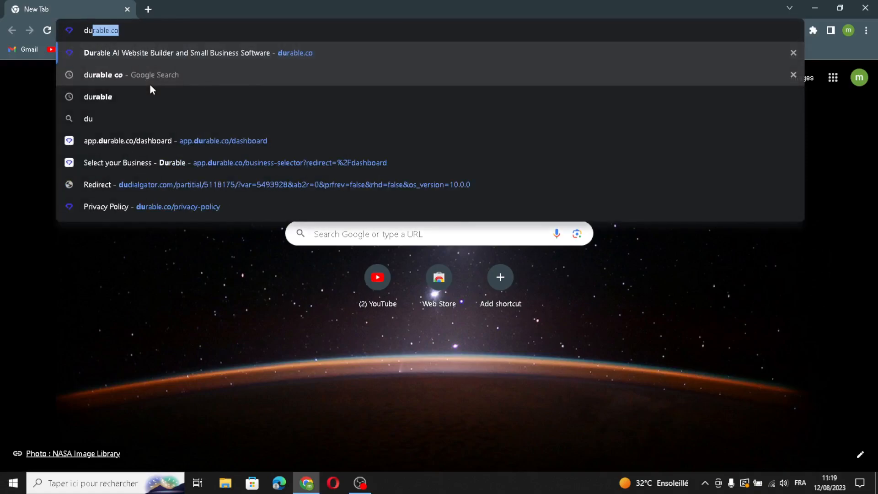
click(208, 58)
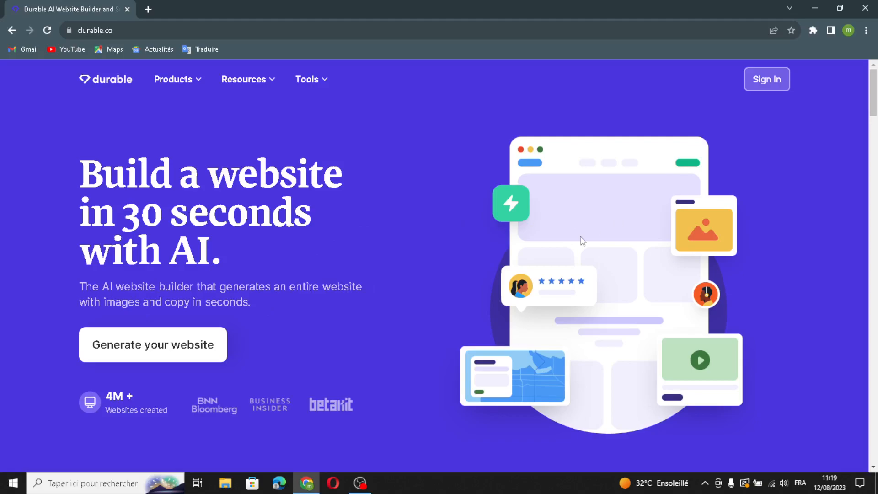
scroll(582, 241, down, 5)
scroll(580, 239, up, 5)
click(766, 85)
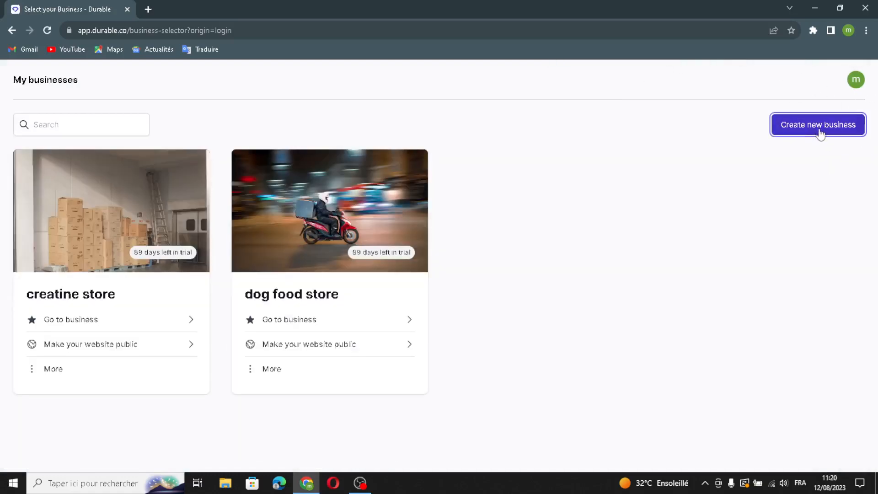
- Create a new business named "clinic" in the doctor industry, keeping the suggested location and English as the website language
click(819, 130)
click(386, 199)
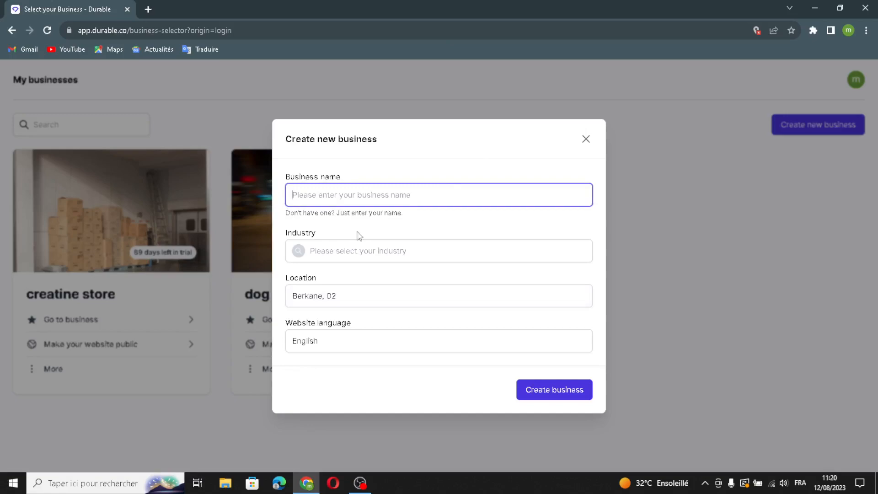
text(clinic)
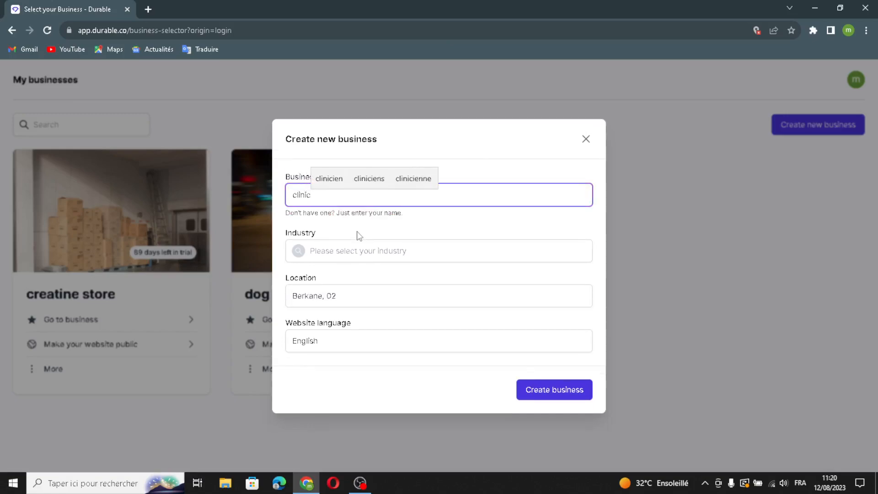
click(353, 249)
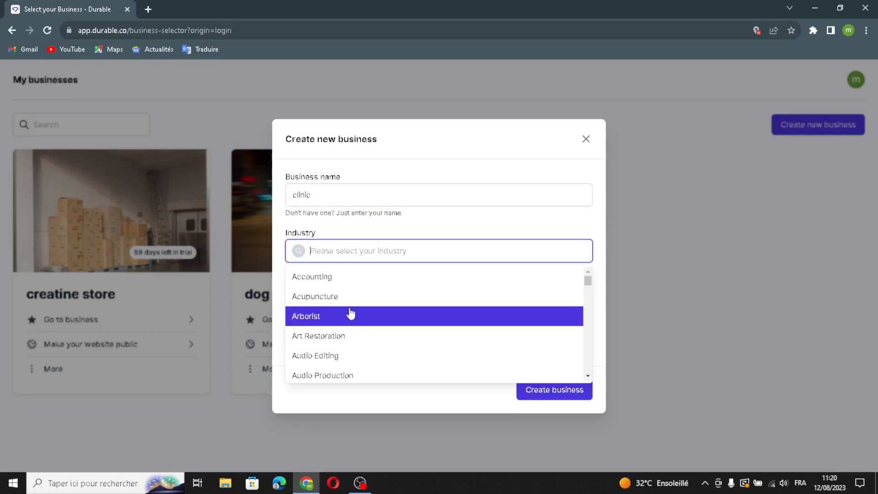
text(doct)
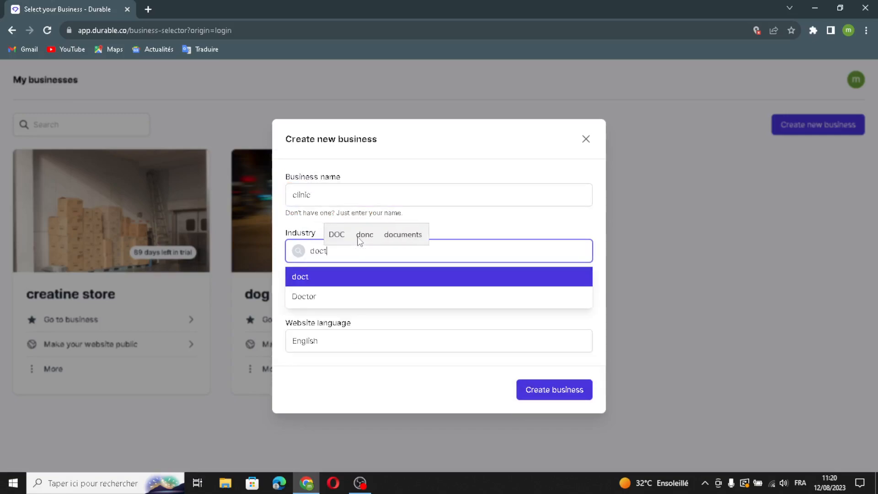
text(or)
click(354, 313)
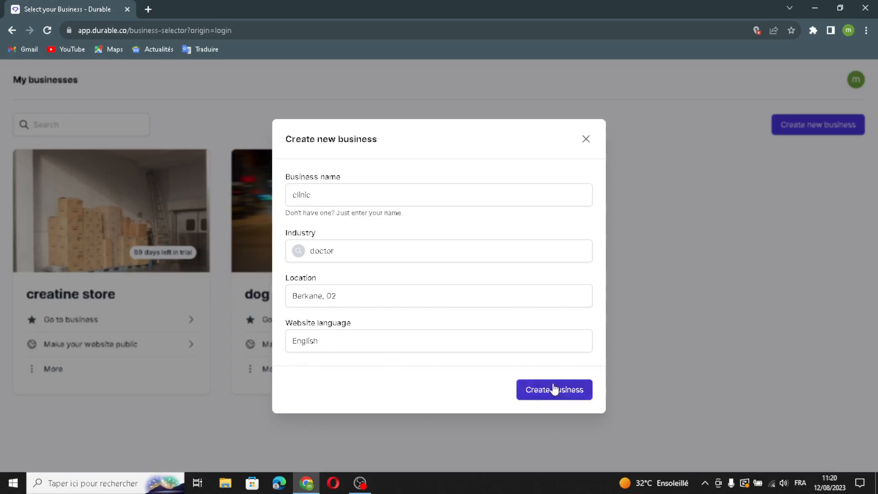
click(557, 401)
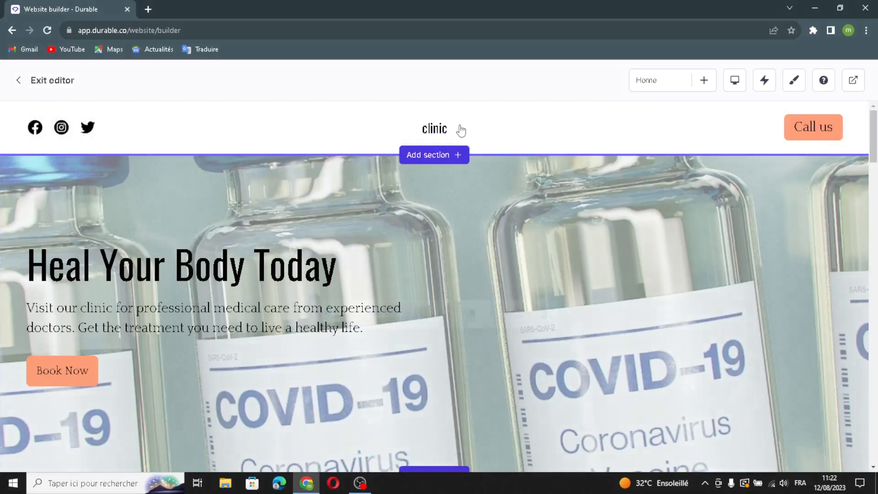
- Open the website header for editing and turn on the logo, keeping Upload file as its source
click(470, 132)
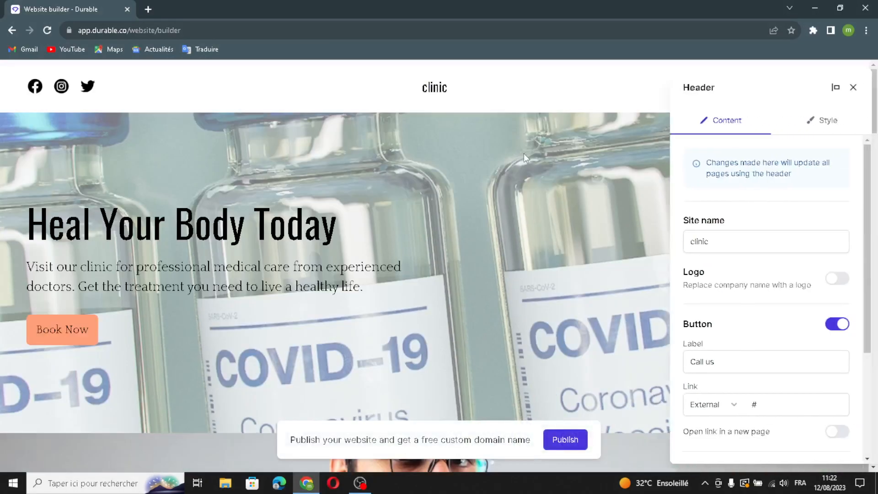
click(736, 241)
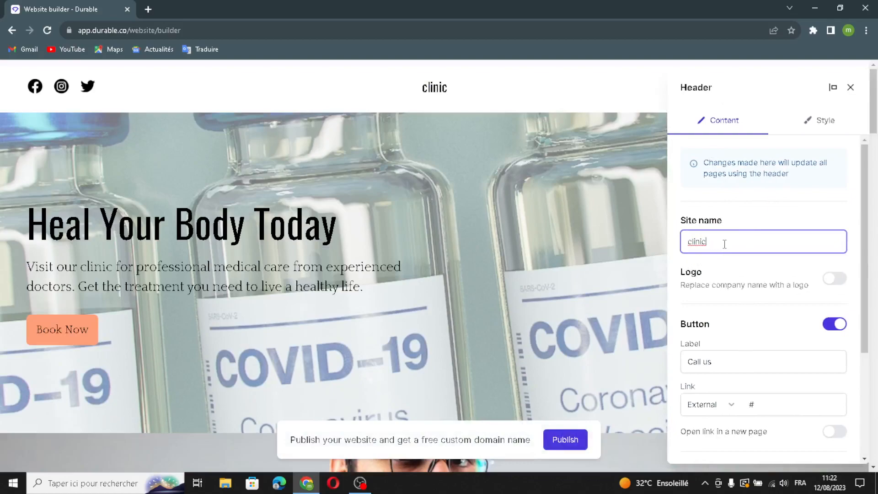
click(833, 278)
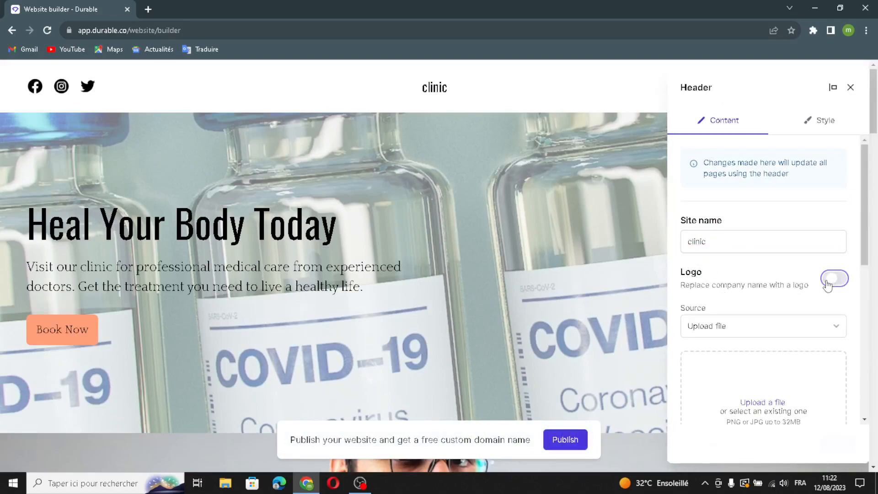
scroll(751, 304, down, 1)
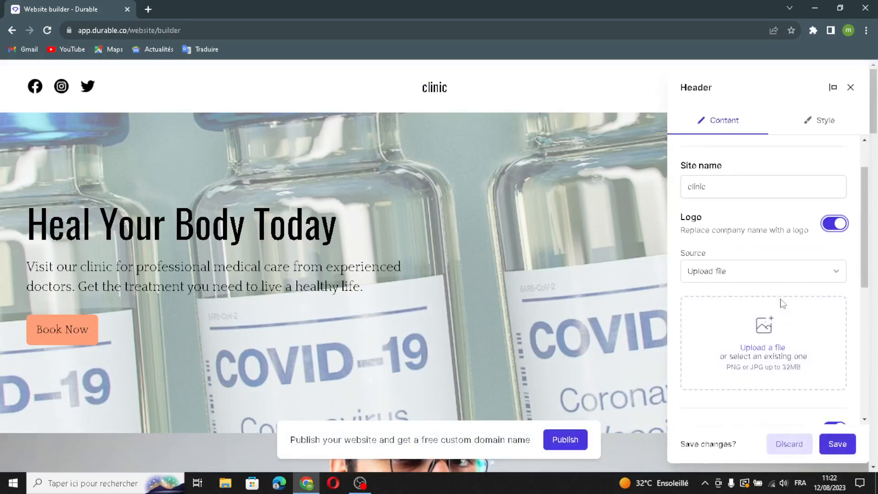
click(760, 281)
click(738, 230)
scroll(738, 351, down, 2)
scroll(794, 320, down, 1)
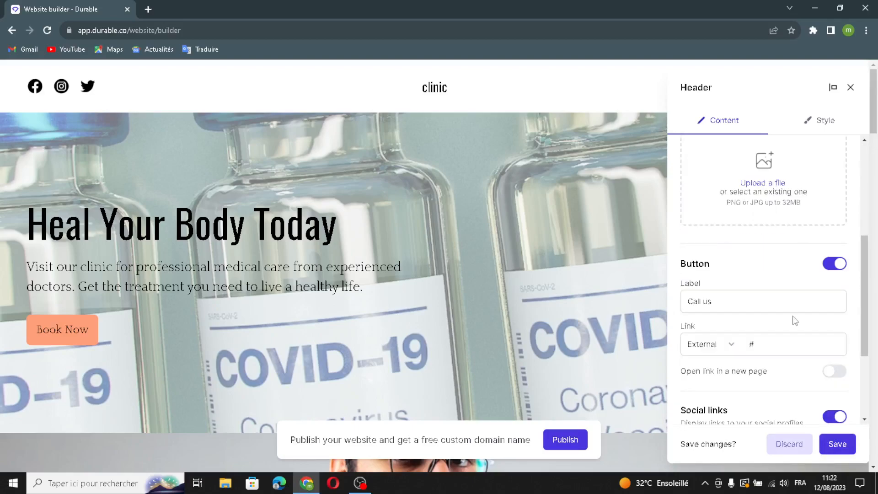
- Review the header button's label and link and the social links, and save the header changes
click(729, 303)
drag(717, 304, 634, 305)
click(708, 308)
drag(749, 299, 682, 308)
scroll(716, 331, down, 1)
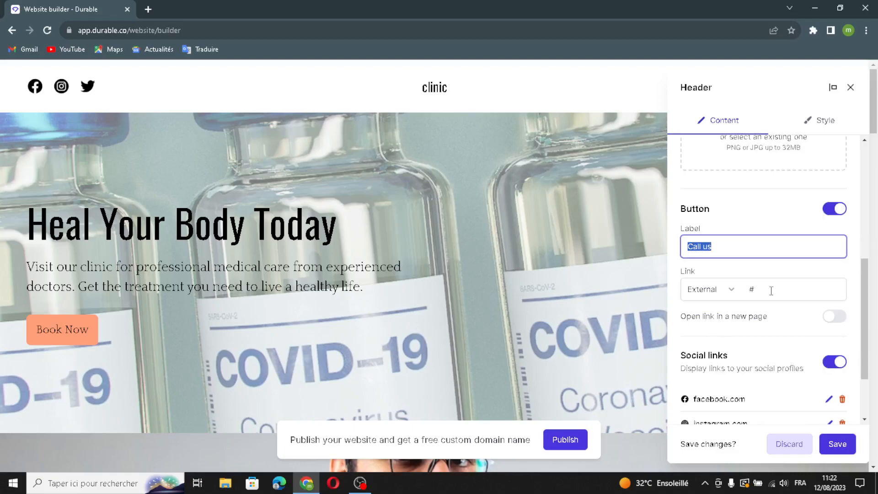
click(779, 296)
scroll(805, 310, down, 2)
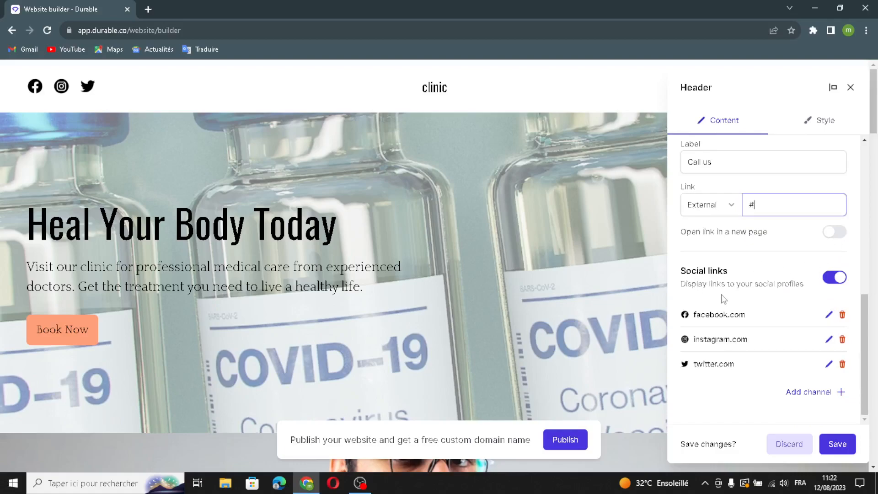
click(832, 450)
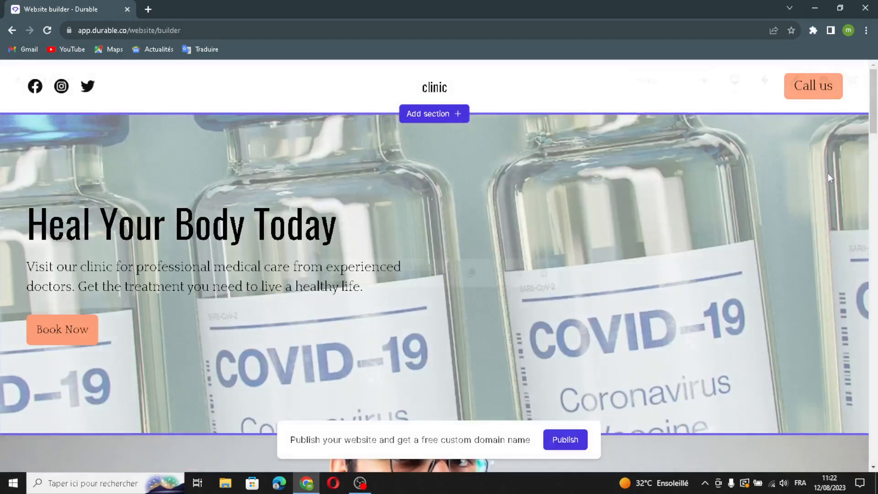
- Open the banner section for editing and regenerate its heading with AI
scroll(620, 221, down, 1)
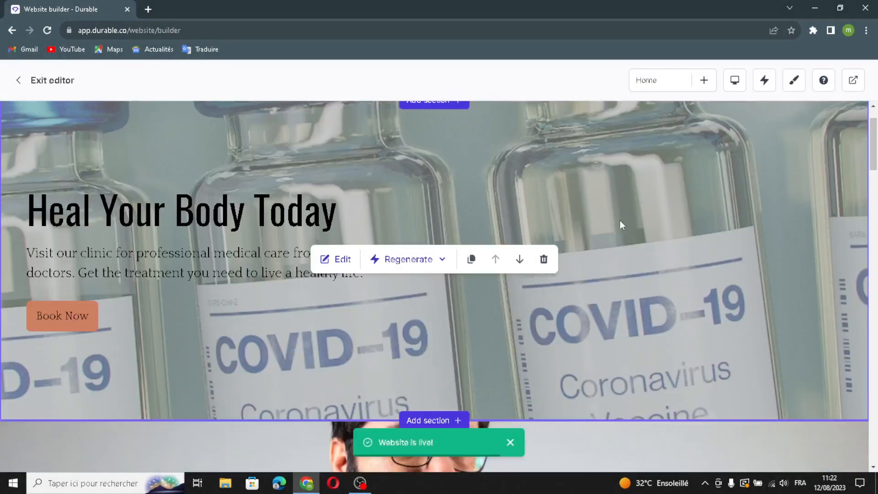
scroll(486, 197, up, 1)
scroll(263, 314, down, 1)
click(337, 259)
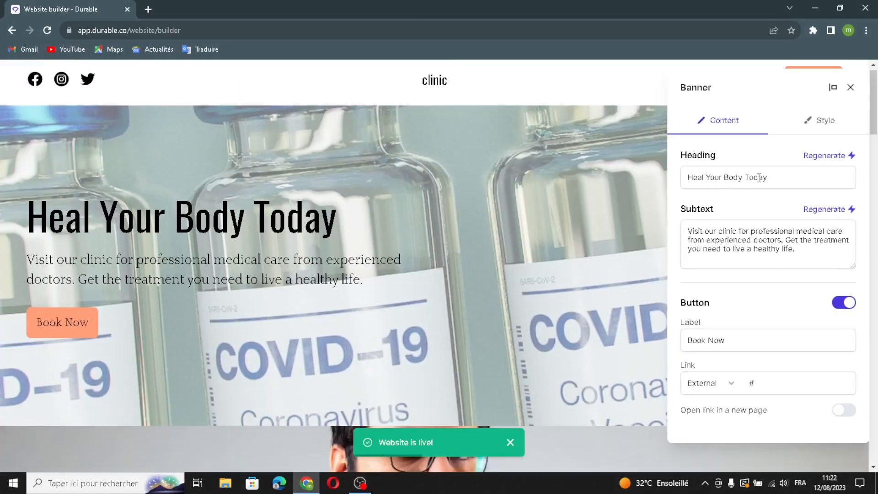
mouse_move(770, 176)
mouse_down()
mouse_move(697, 182)
mouse_move(731, 170)
mouse_up()
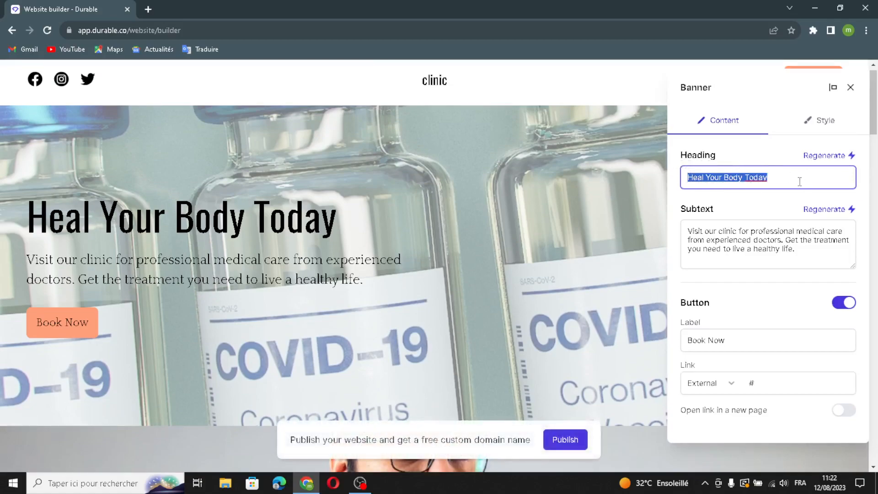
click(782, 179)
click(825, 156)
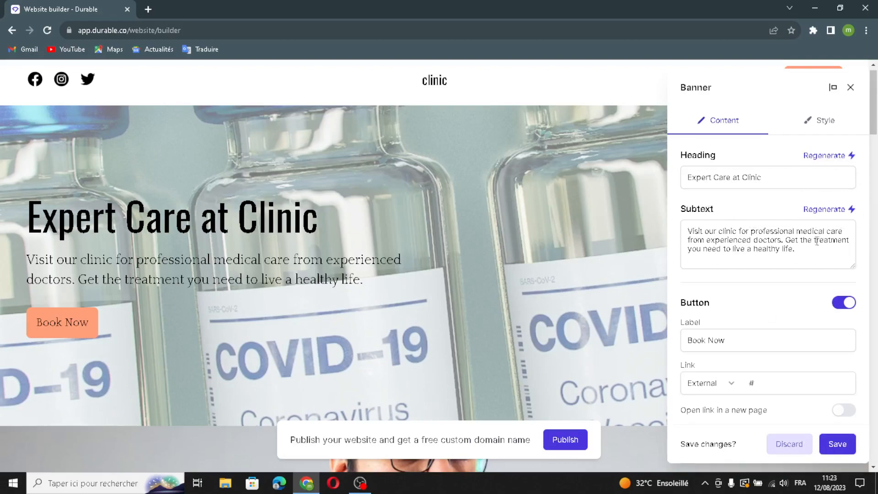
- Regenerate the banner's subtext with AI
drag(811, 253, 682, 221)
click(833, 260)
drag(794, 250, 660, 217)
click(659, 217)
mouse_move(794, 251)
mouse_down()
mouse_move(666, 219)
mouse_move(796, 231)
mouse_up()
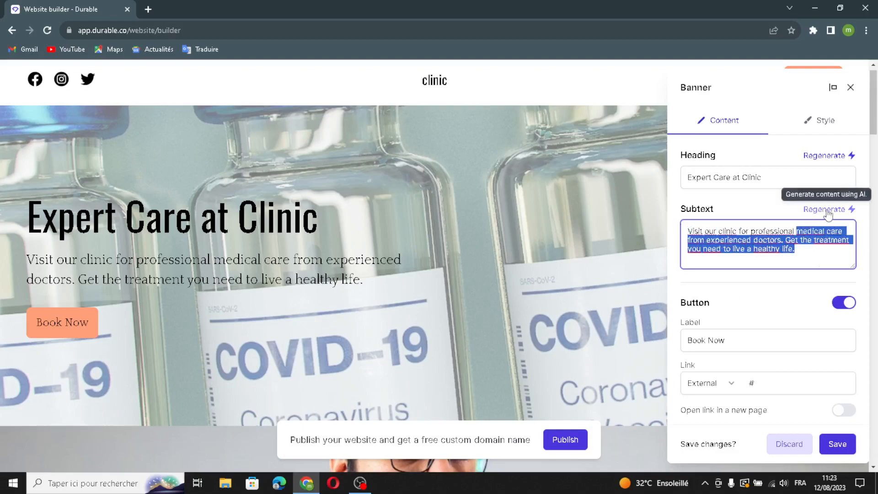
click(827, 213)
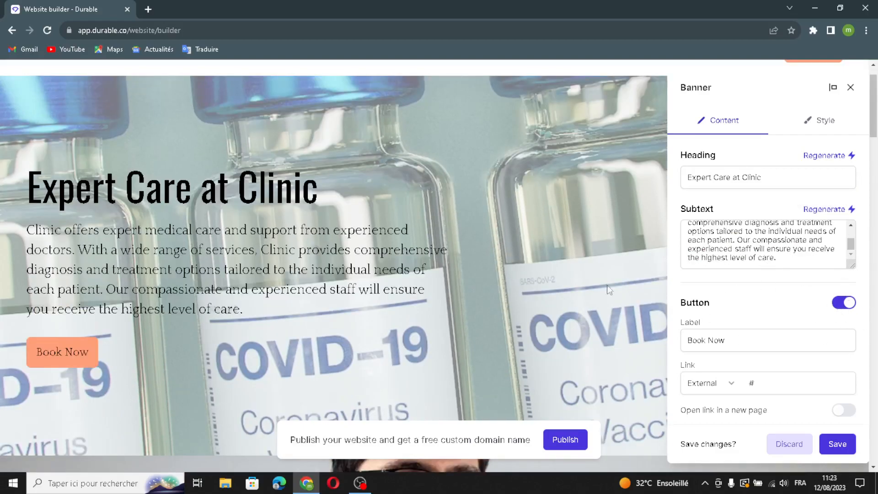
- Turn off the banner's button and discard all unsaved banner changes
click(843, 303)
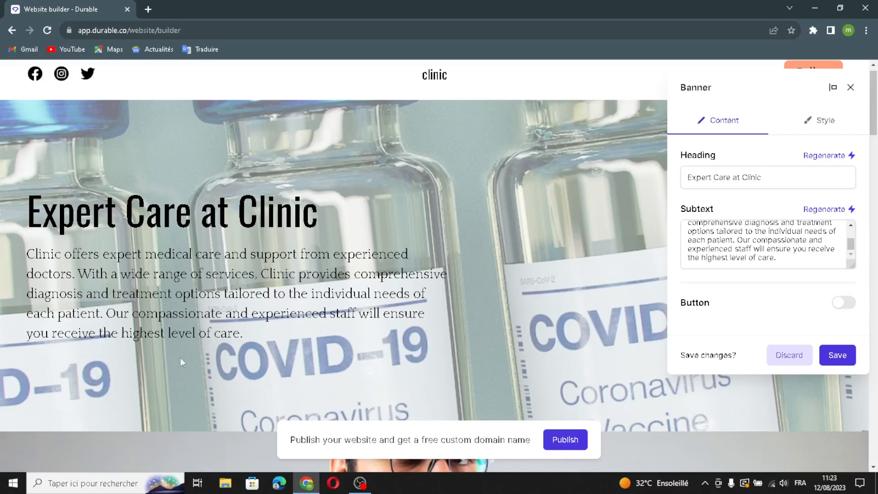
key(Tab)
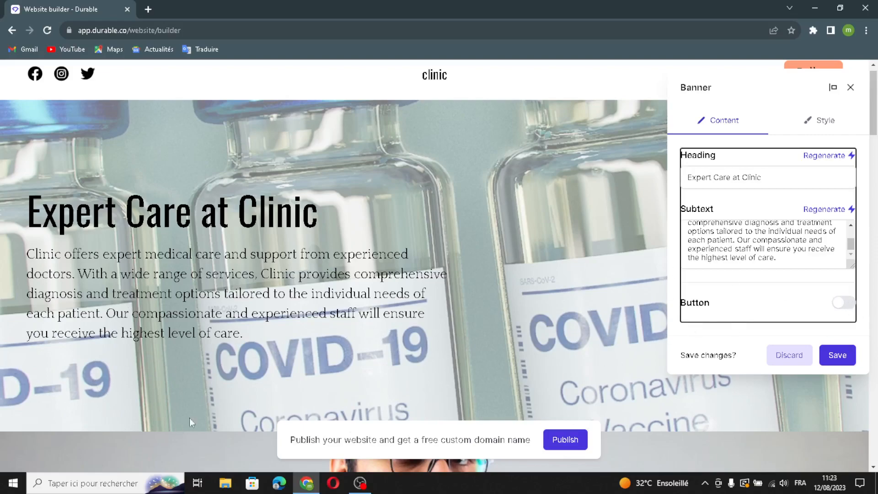
click(796, 361)
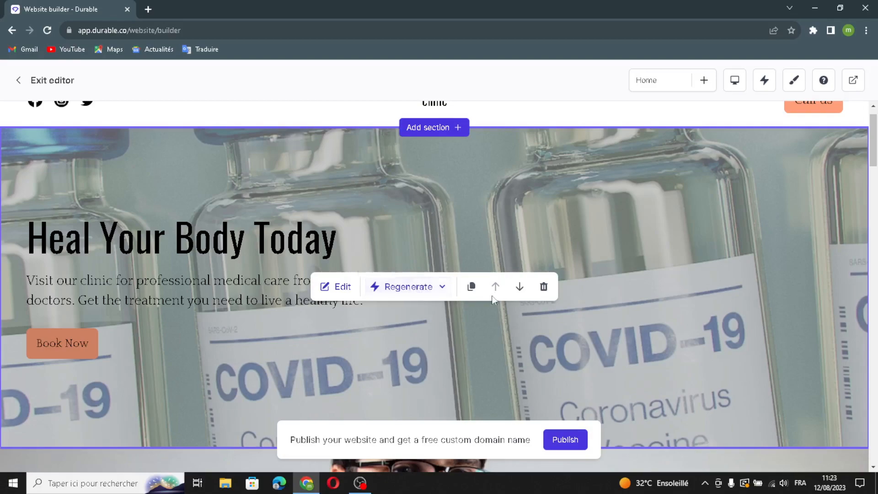
- Regenerate the banner section's content and its style with AI
click(402, 293)
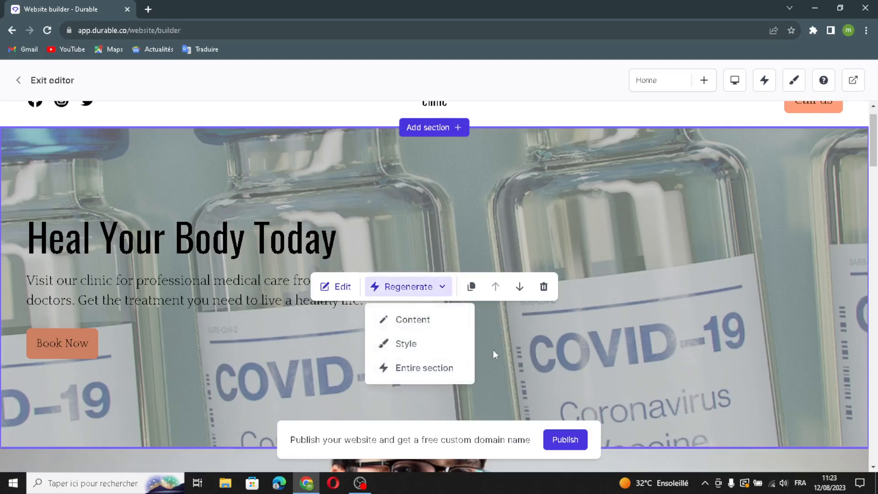
click(433, 313)
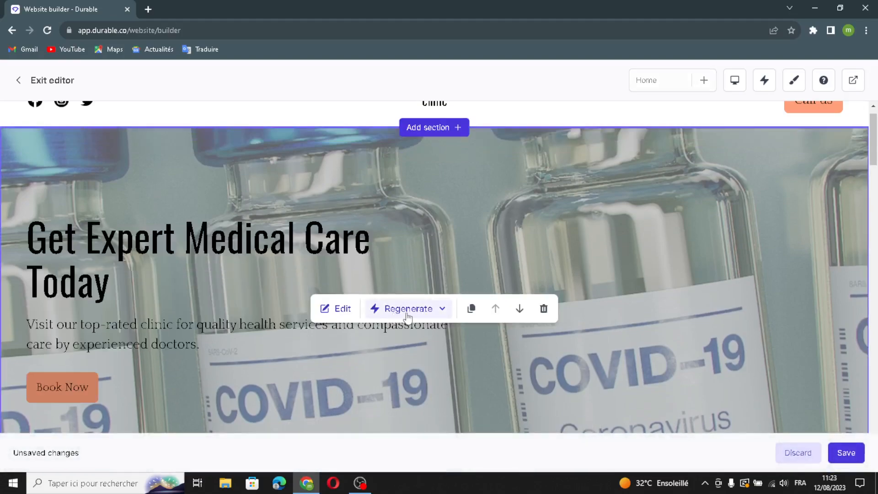
click(409, 314)
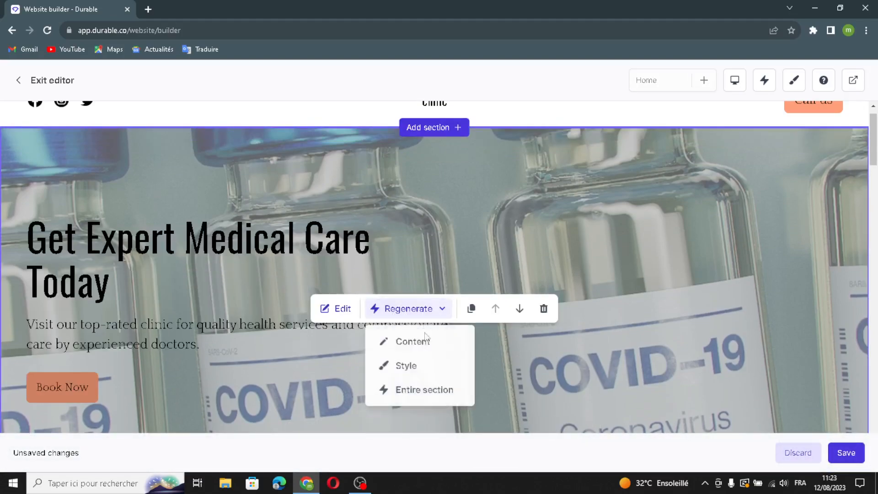
click(417, 373)
- Regenerate the entire banner section with AI
scroll(467, 320, down, 1)
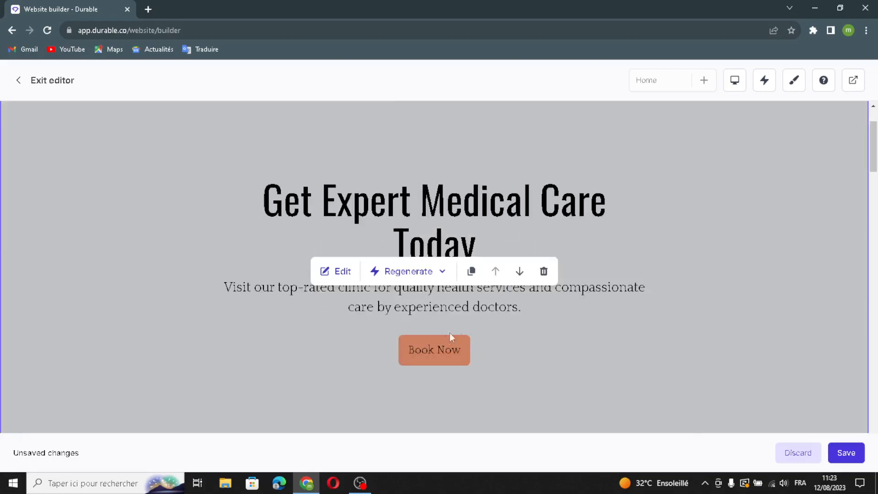
click(406, 271)
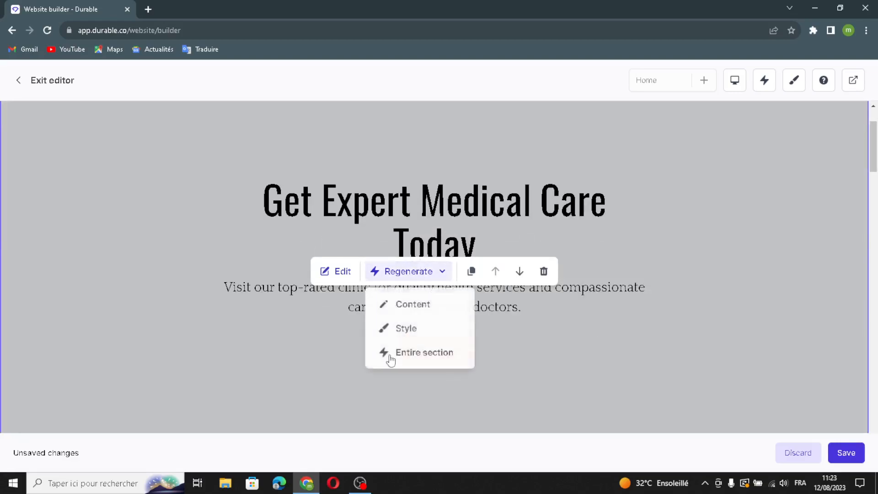
click(421, 352)
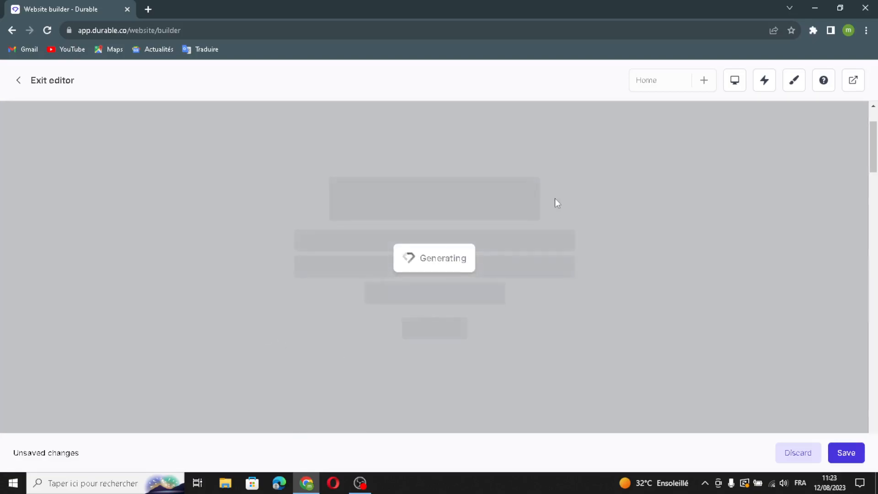
scroll(521, 307, down, 2)
scroll(513, 318, up, 2)
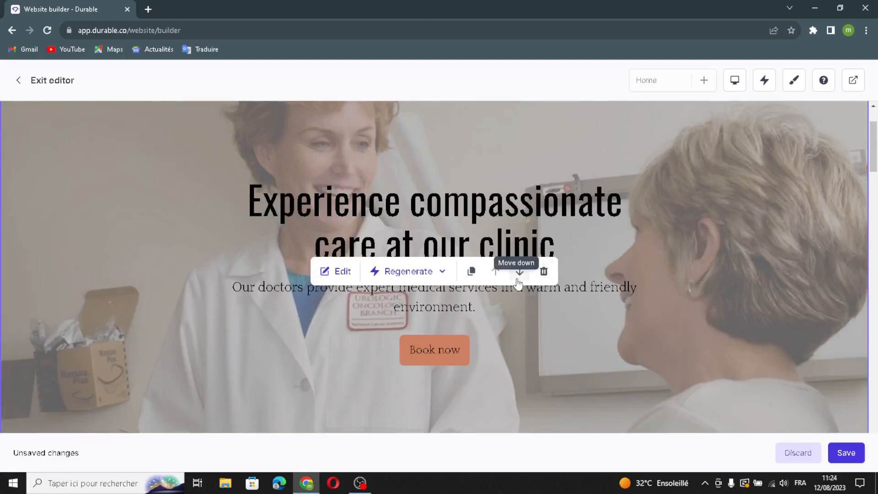
- Move the banner section down below the doctor image section and back up to its original place
click(519, 271)
scroll(515, 333, down, 6)
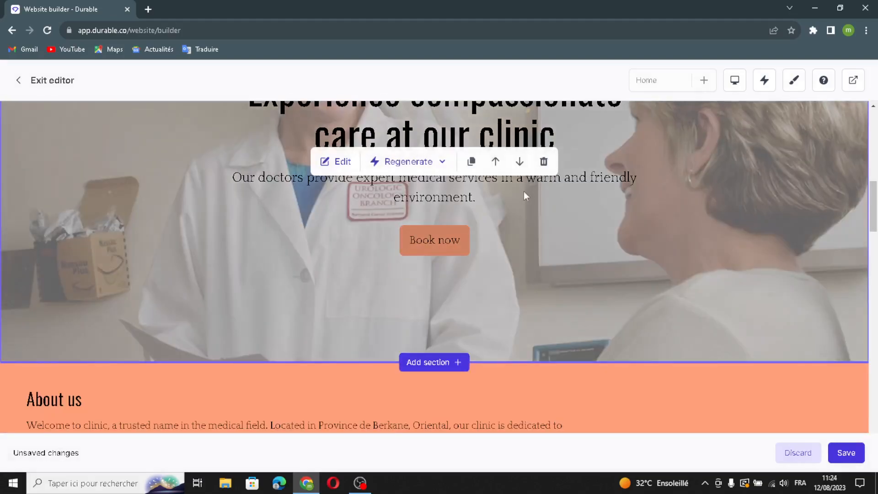
click(497, 163)
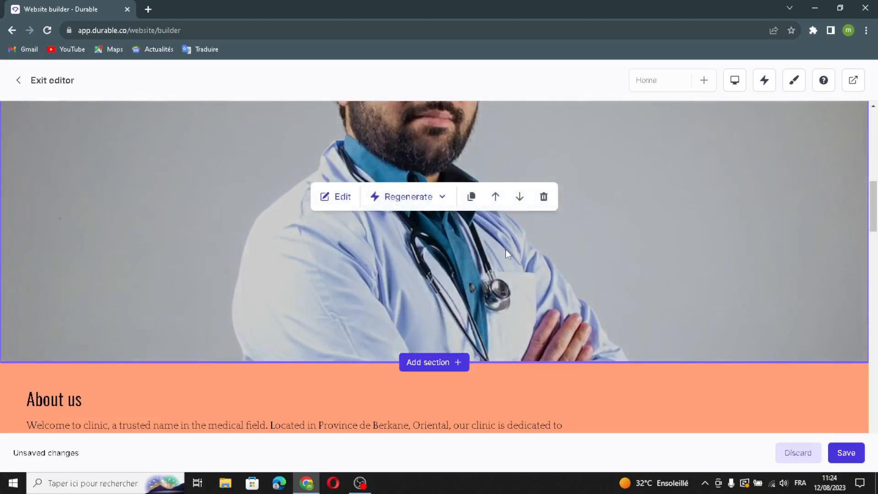
- Duplicate the banner section and delete the duplicate block
scroll(493, 279, down, 4)
scroll(445, 297, up, 2)
scroll(447, 295, up, 10)
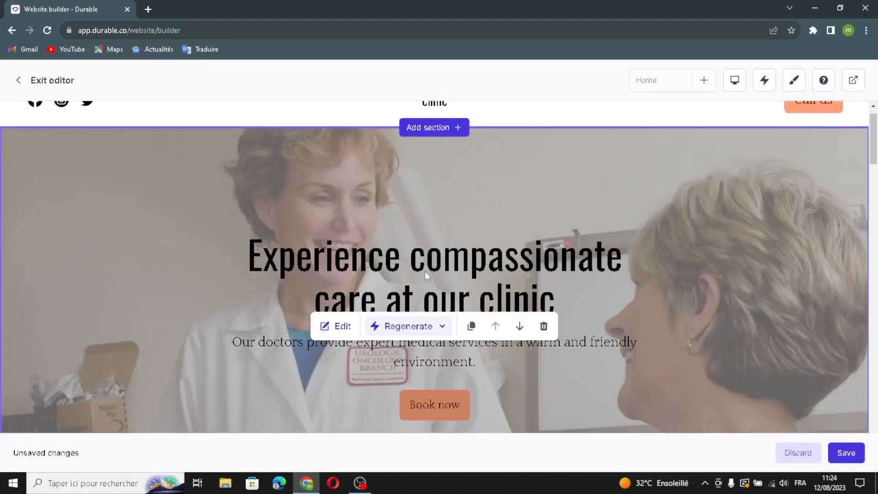
click(470, 332)
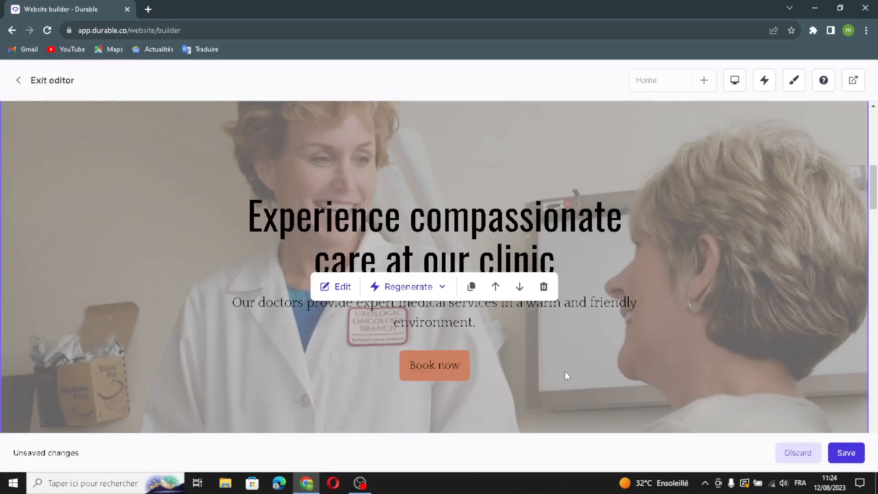
click(544, 288)
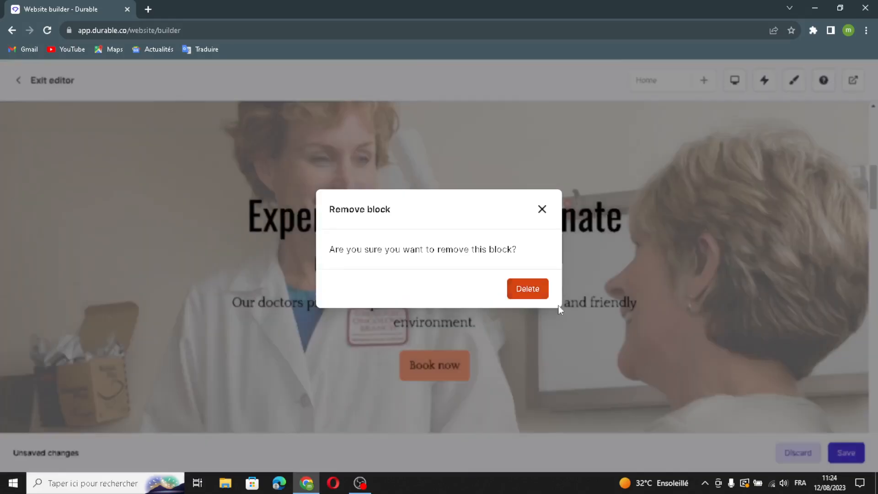
click(536, 291)
- Add a Gallery section between the banner and the doctor image section
scroll(548, 297, down, 5)
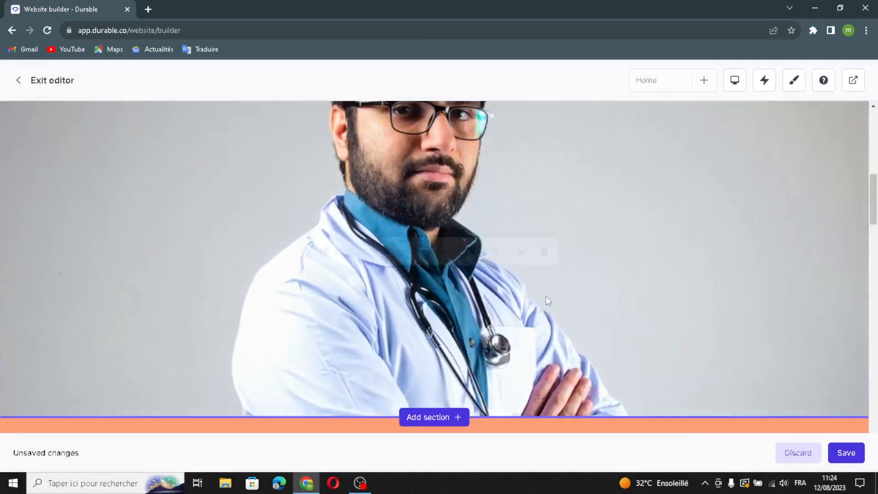
scroll(562, 302, down, 3)
scroll(561, 304, up, 10)
scroll(561, 305, down, 6)
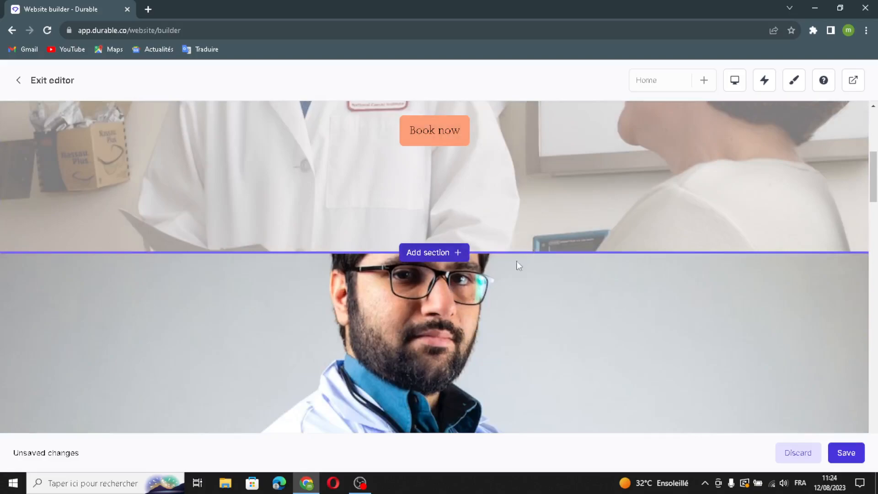
click(427, 252)
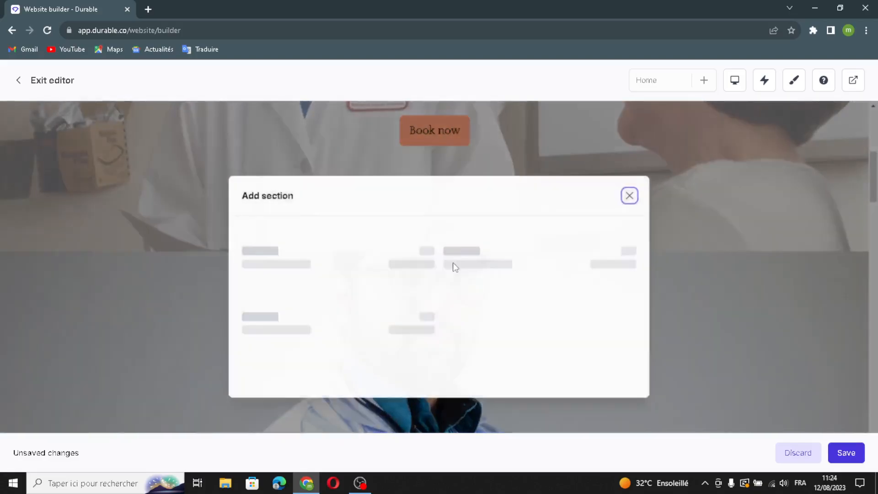
scroll(527, 343, down, 3)
scroll(527, 343, up, 2)
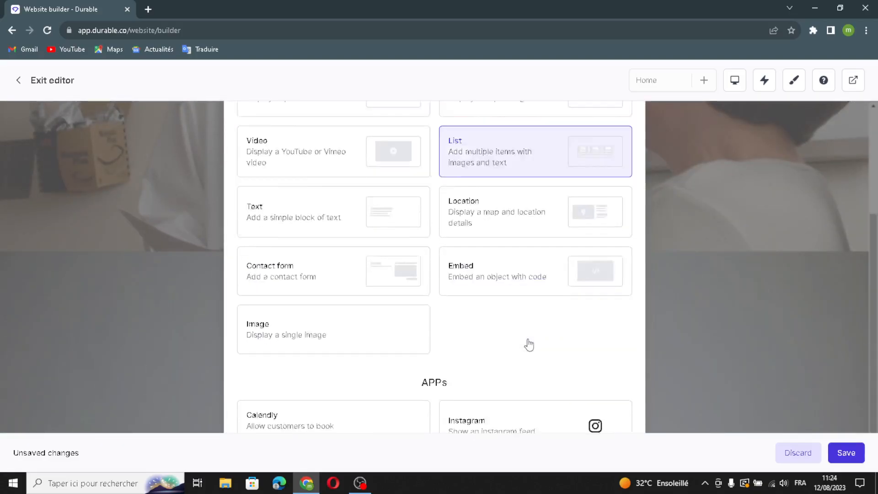
scroll(465, 312, down, 3)
scroll(425, 323, up, 4)
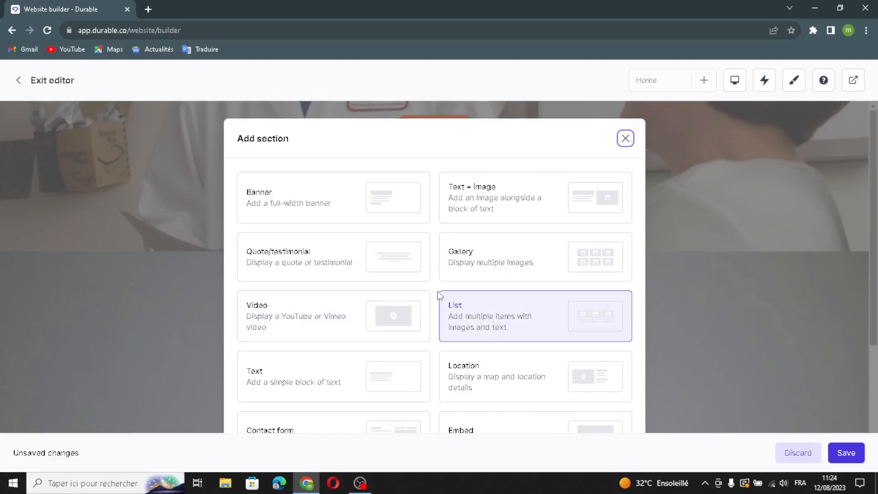
click(480, 253)
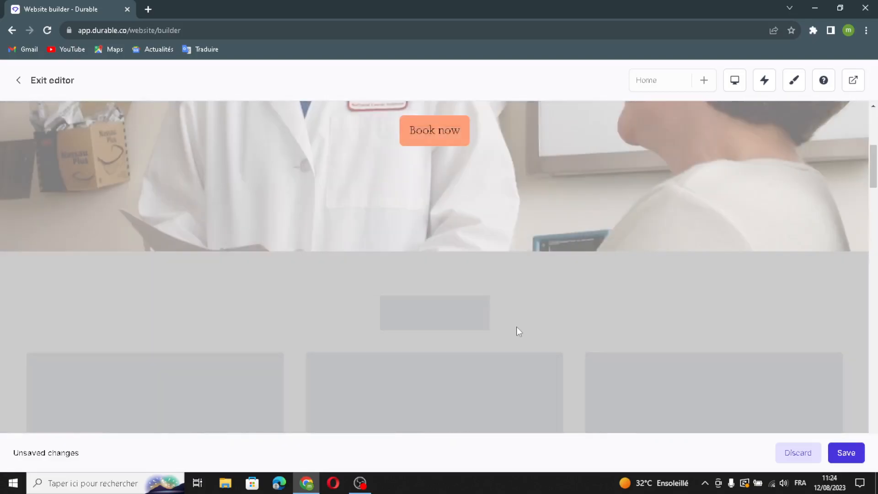
scroll(523, 317, down, 4)
scroll(523, 316, up, 9)
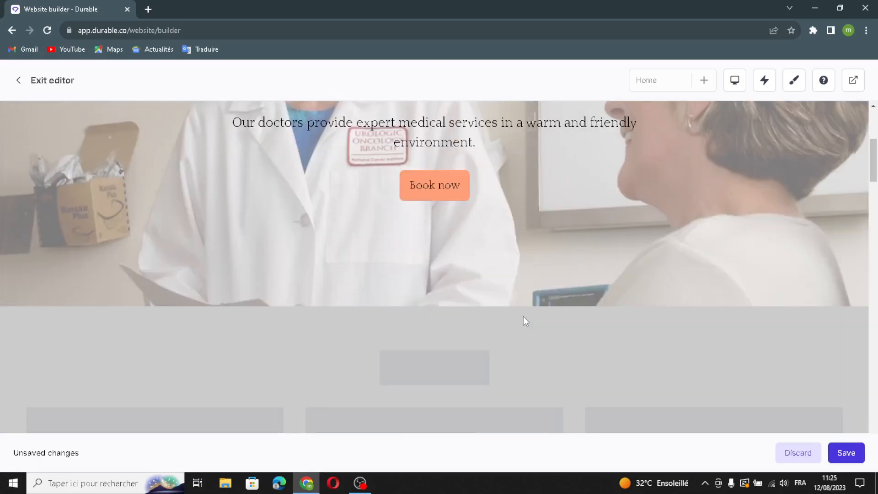
mouse_move(522, 316)
scroll(523, 316, up, 1)
scroll(490, 324, down, 4)
scroll(490, 326, up, 4)
scroll(490, 327, down, 9)
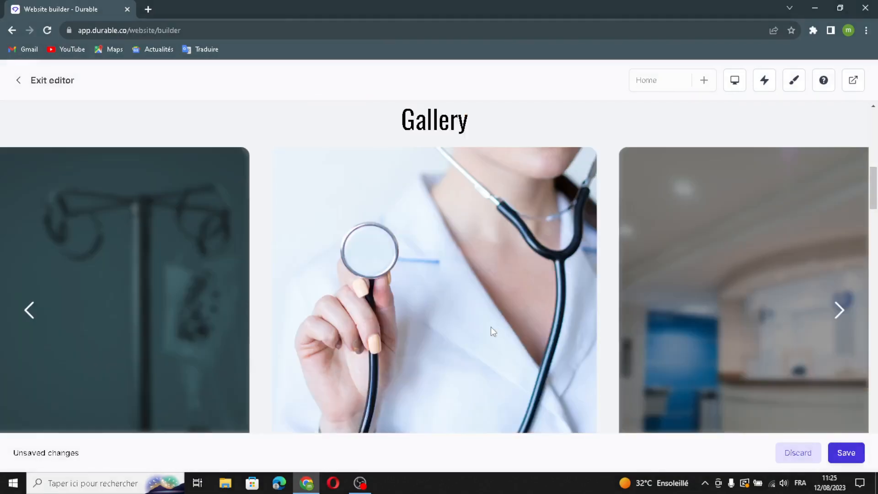
- Open the gallery section for editing and generate an additional image for it with AI
mouse_move(490, 326)
scroll(490, 326, down, 3)
scroll(366, 345, up, 3)
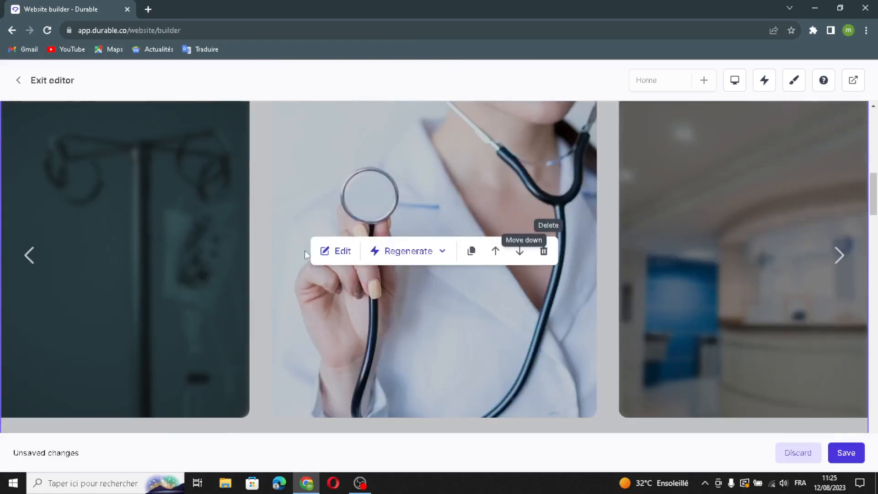
click(338, 250)
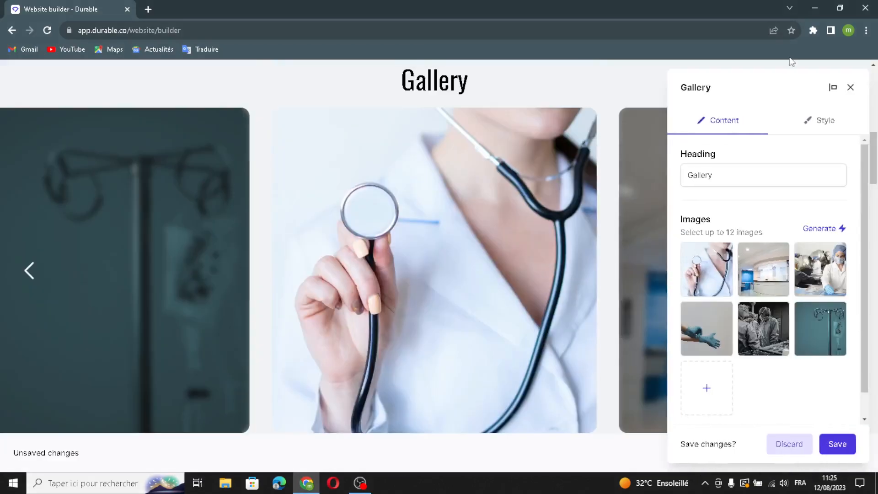
drag(735, 170, 719, 181)
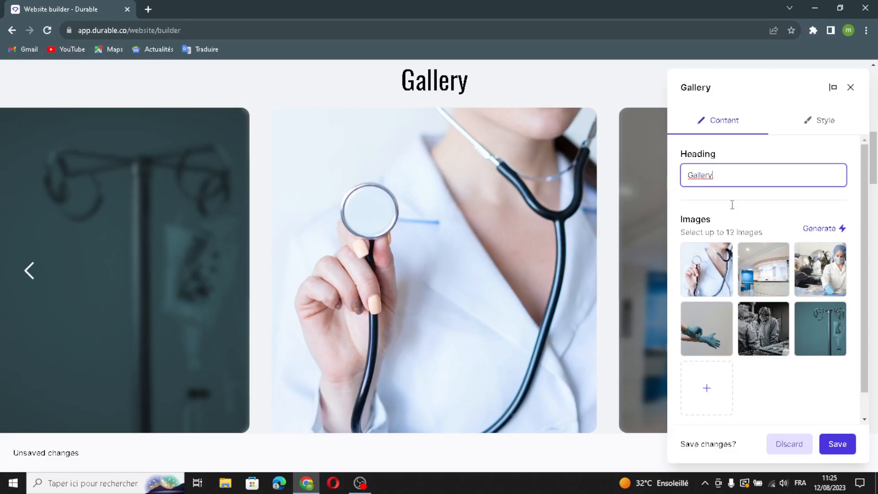
scroll(772, 206, down, 1)
mouse_move(761, 272)
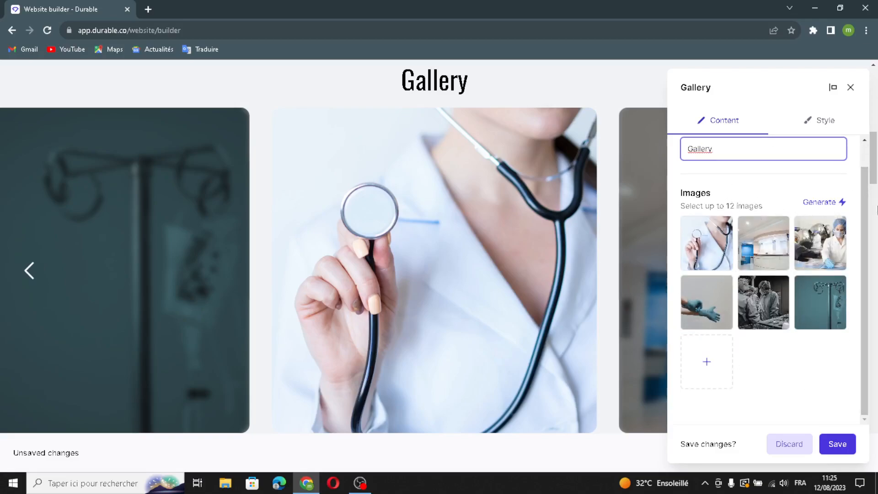
click(839, 203)
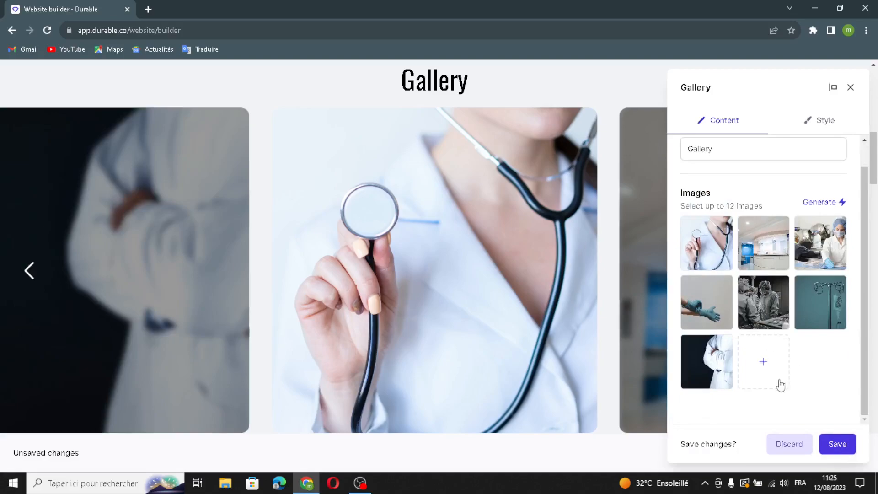
- Insert a Shutterstock photo of a baby with a doctor into the gallery using the search "doctor", and save the gallery
click(772, 378)
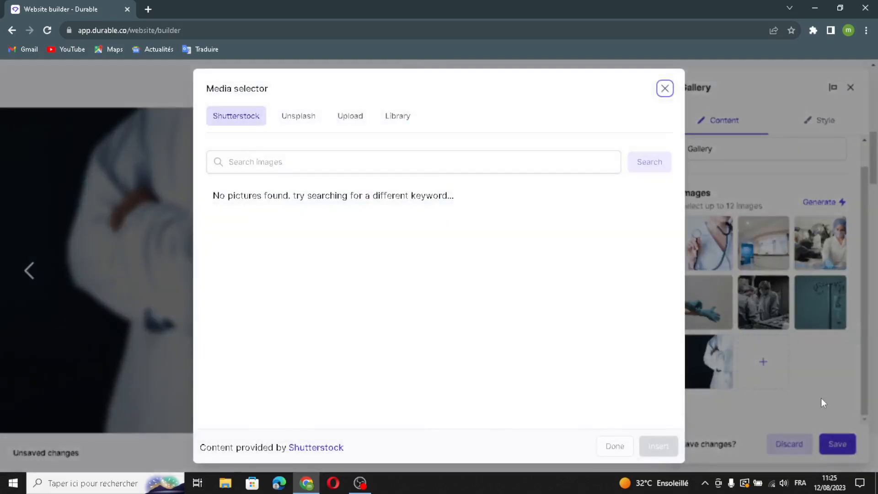
click(352, 117)
click(394, 117)
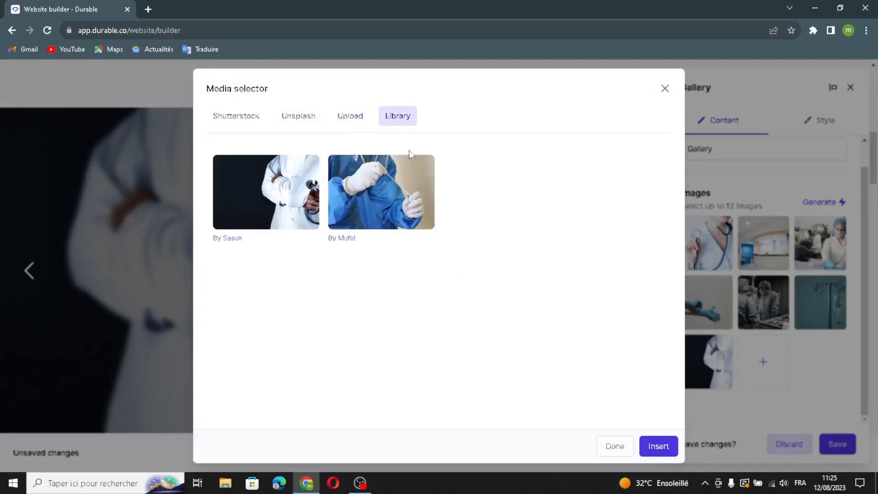
click(236, 116)
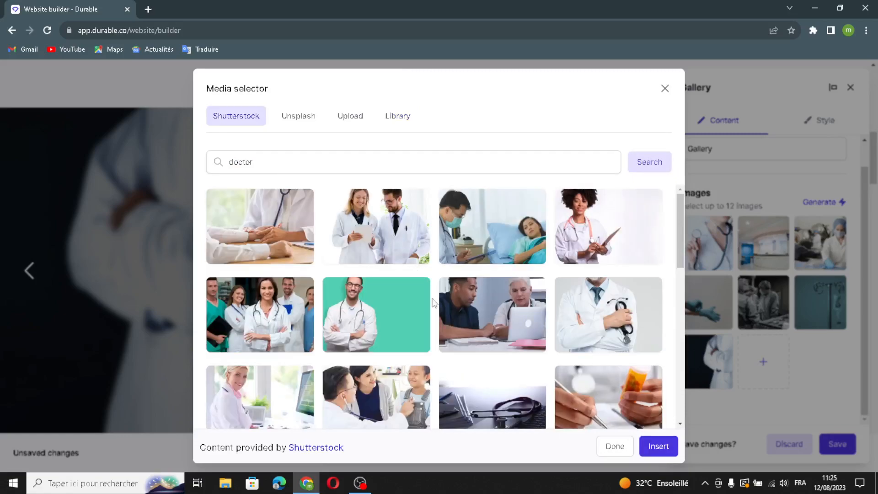
scroll(433, 302, down, 10)
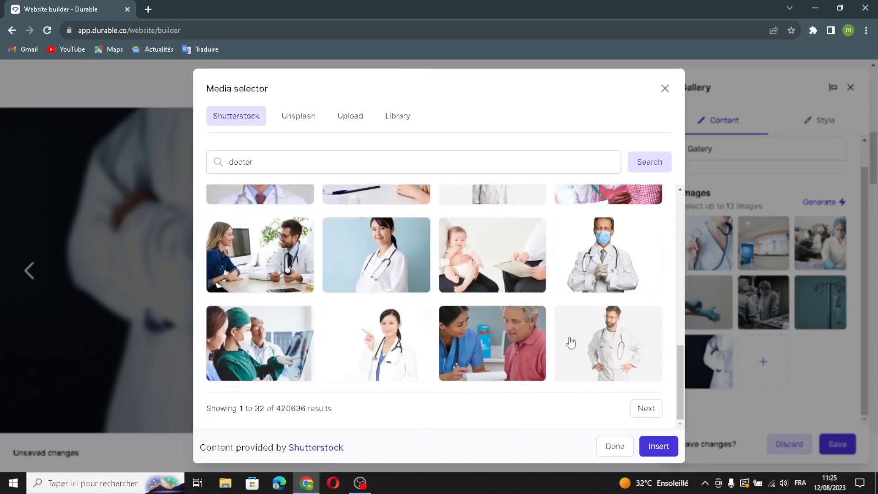
click(520, 289)
click(657, 445)
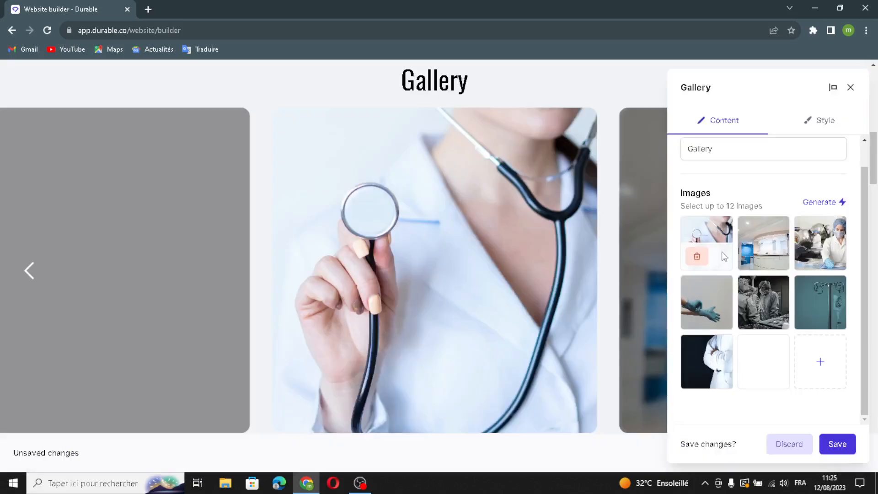
click(845, 443)
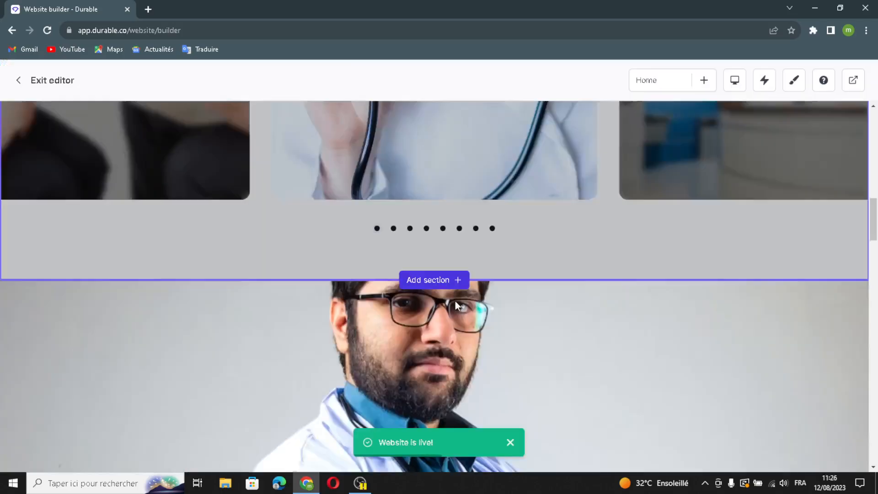
- Regenerate the picture in the doctor image section with AI and save the section
scroll(454, 301, down, 5)
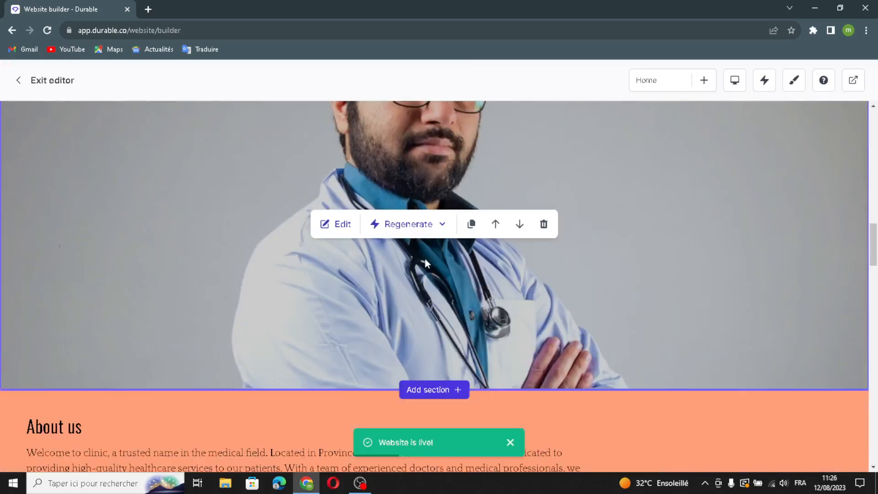
scroll(425, 262, up, 1)
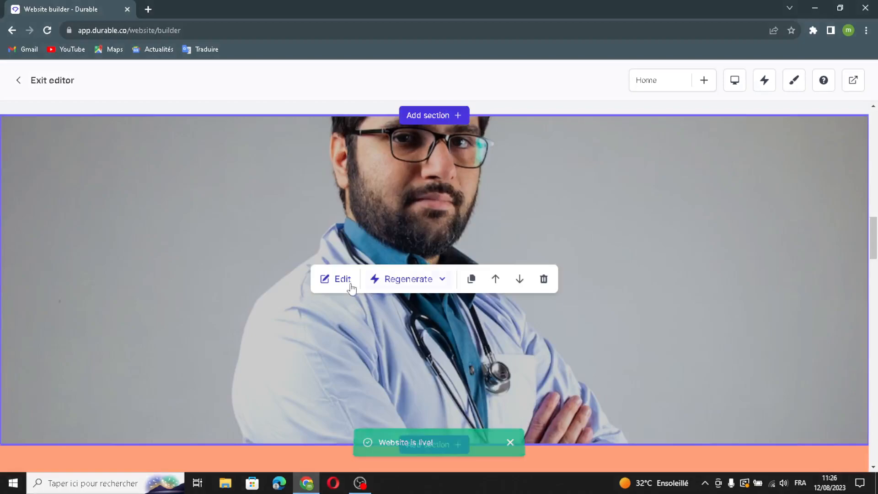
click(338, 279)
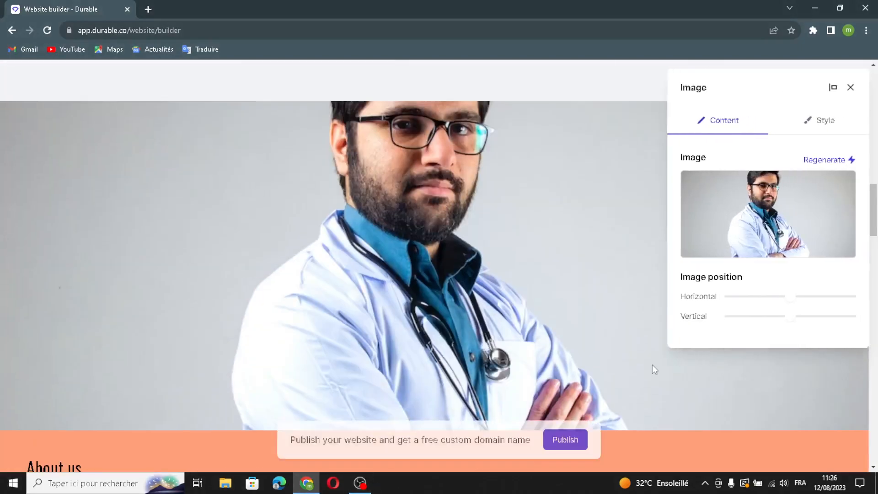
mouse_move(766, 218)
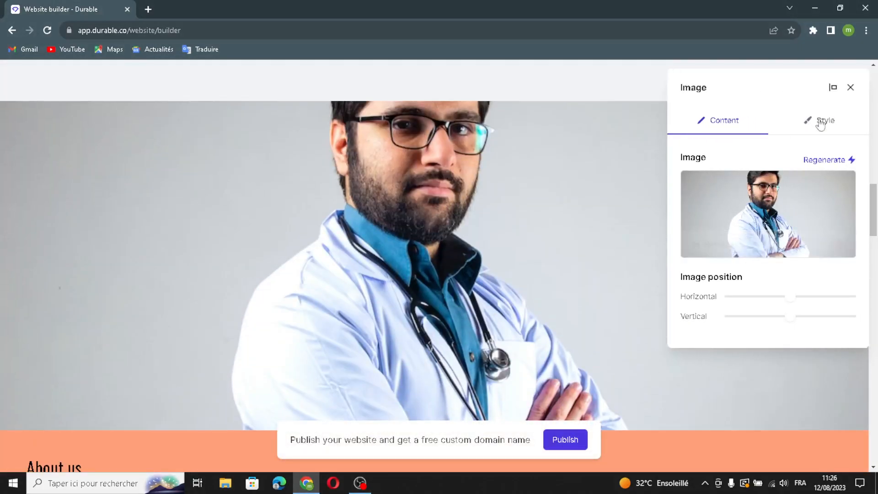
click(826, 160)
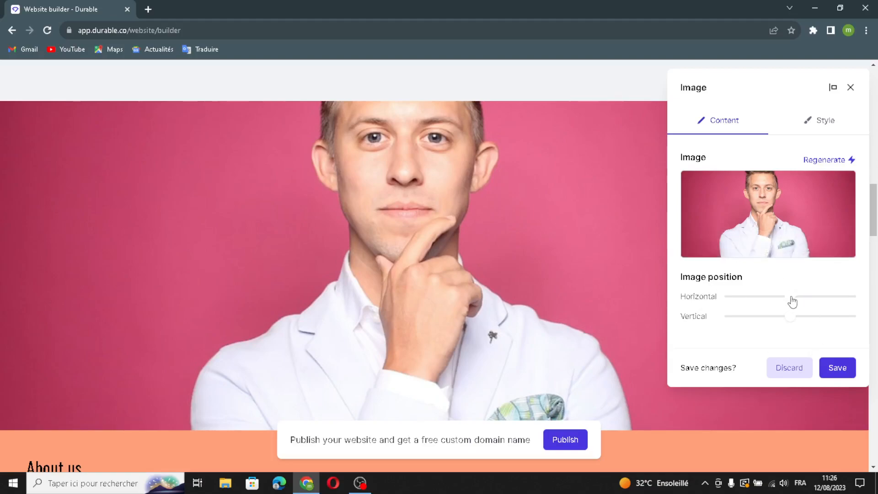
click(837, 368)
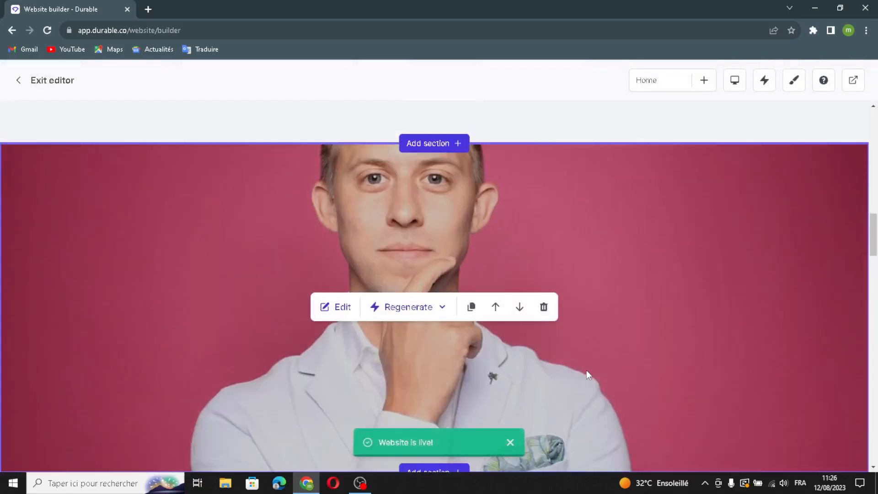
- Regenerate the About us section's text with AI twice and save the section
scroll(551, 333, down, 3)
scroll(509, 292, down, 2)
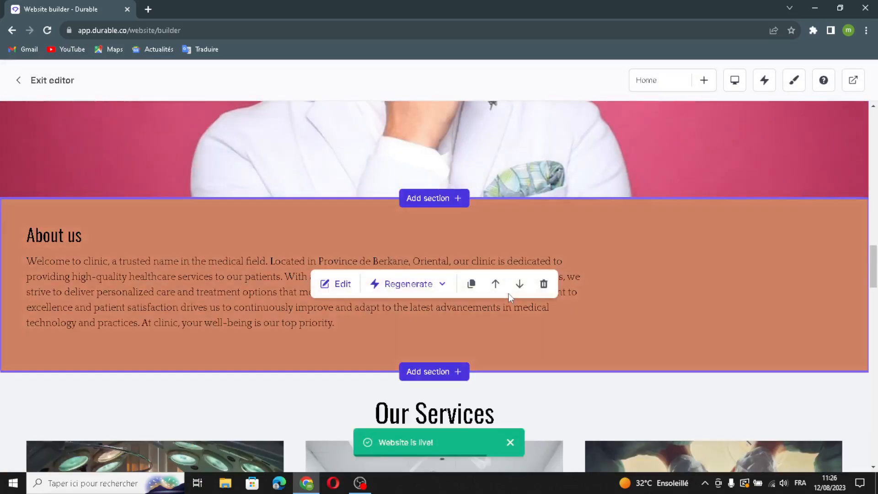
scroll(587, 239, up, 1)
scroll(46, 283, down, 1)
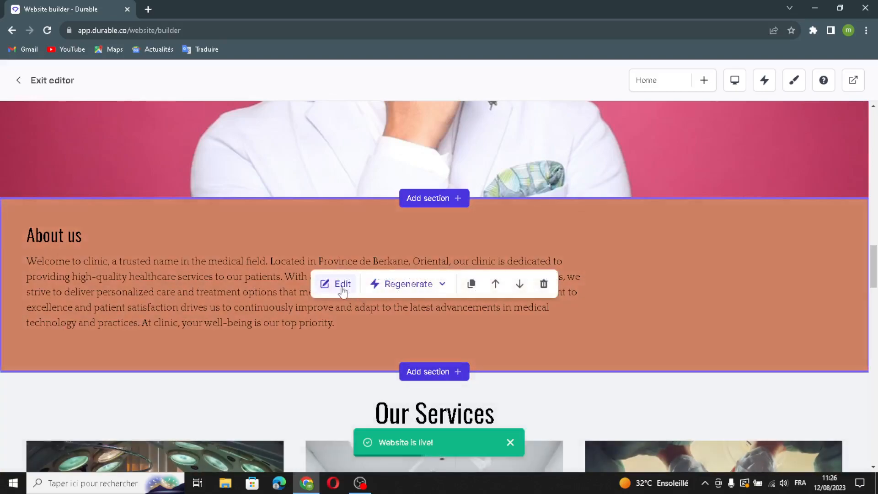
click(343, 286)
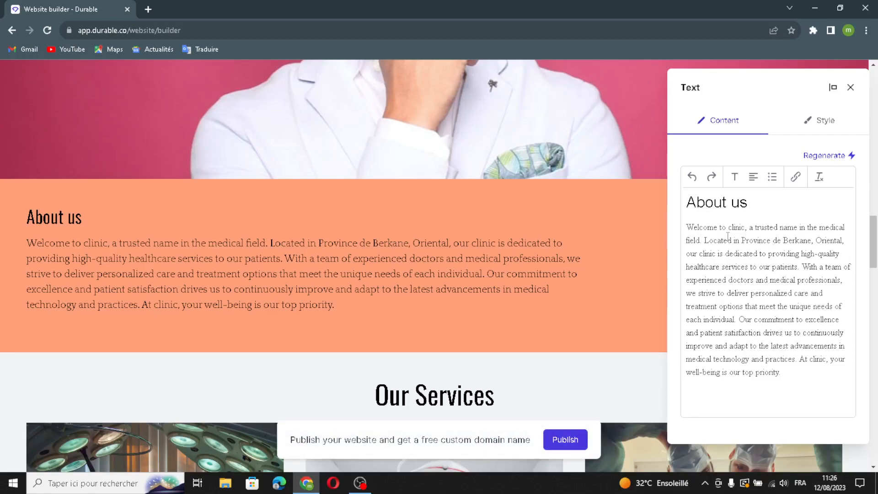
drag(783, 371, 776, 260)
click(809, 156)
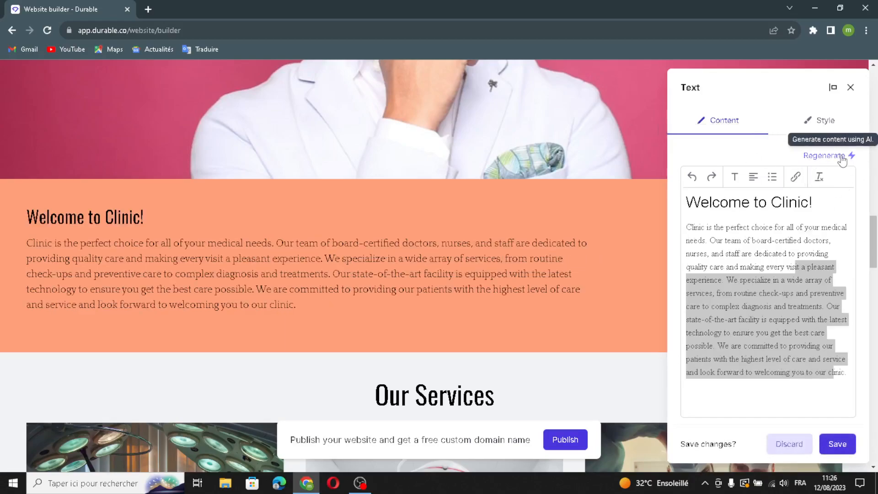
click(822, 156)
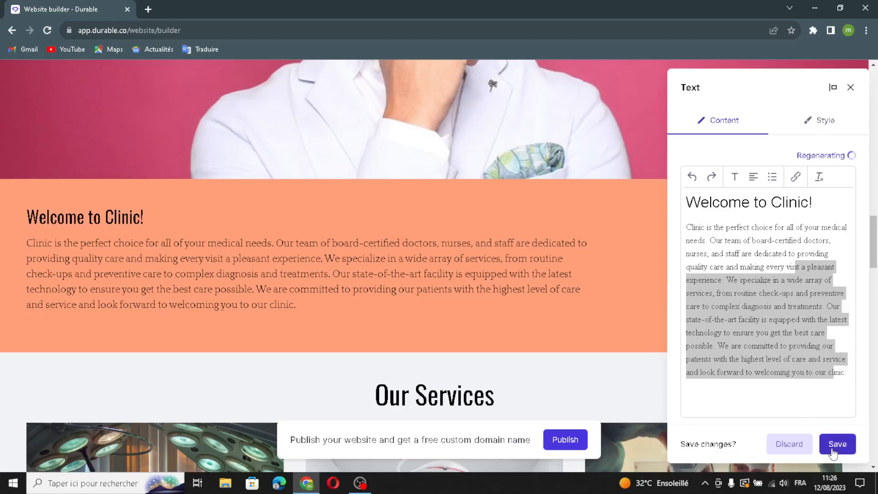
click(843, 423)
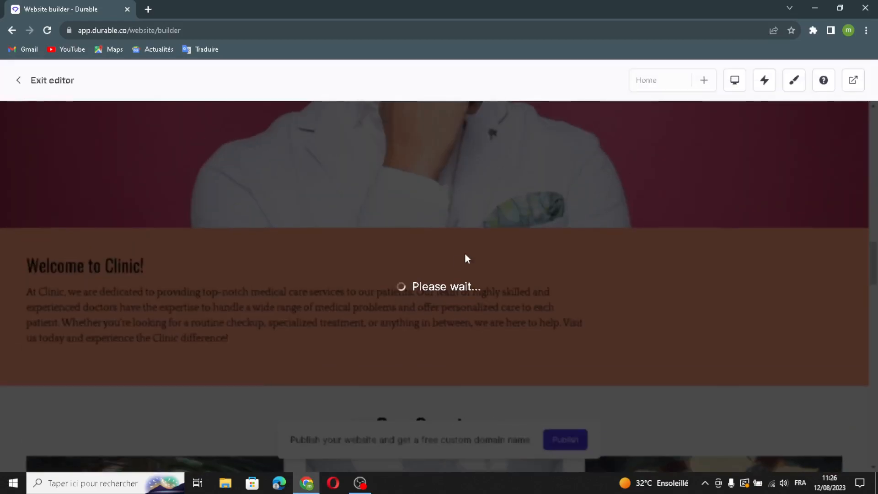
scroll(484, 301, down, 2)
scroll(484, 303, up, 1)
scroll(484, 303, down, 1)
scroll(475, 293, up, 2)
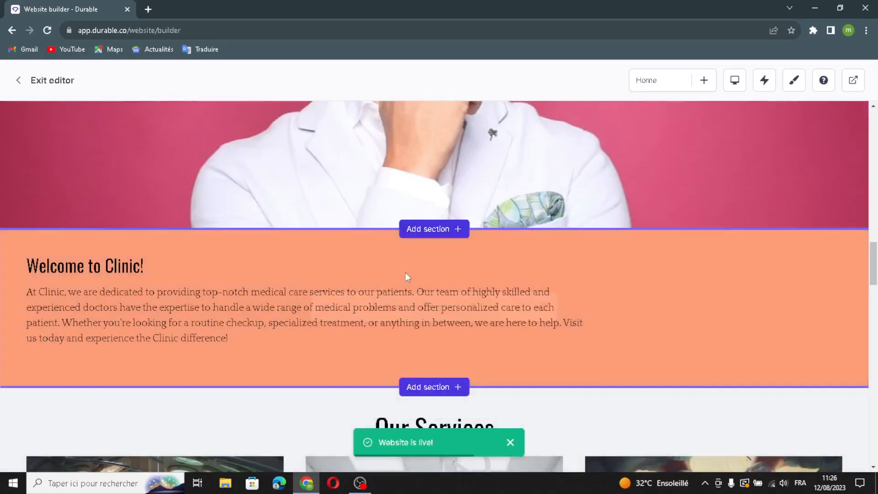
- Regenerate the style of the "Welcome to Clinic!" text section with AI
mouse_move(406, 273)
click(409, 306)
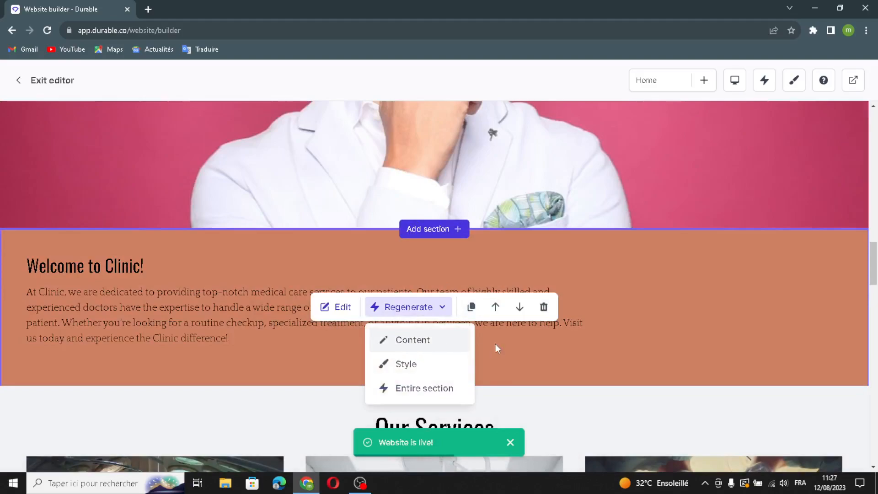
click(406, 364)
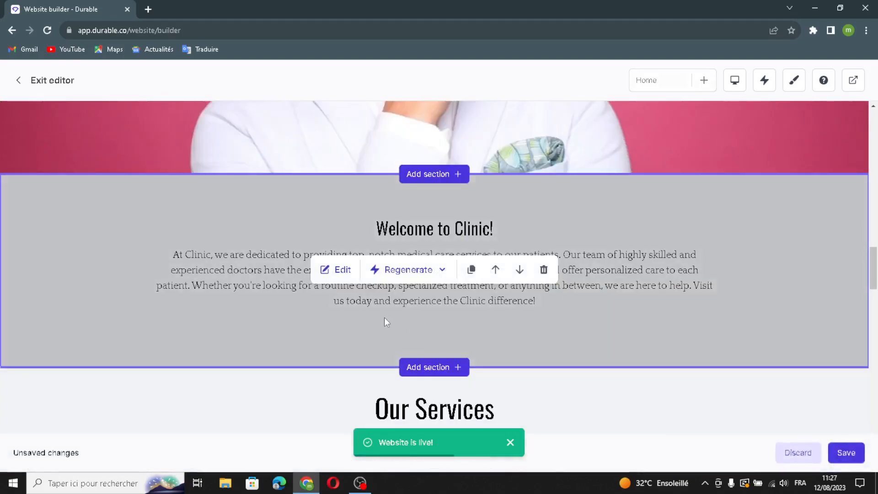
- Open the Our Services list section for editing and review its heading, display options and list items
scroll(457, 274, down, 1)
scroll(470, 251, down, 2)
scroll(461, 256, up, 2)
scroll(434, 274, down, 2)
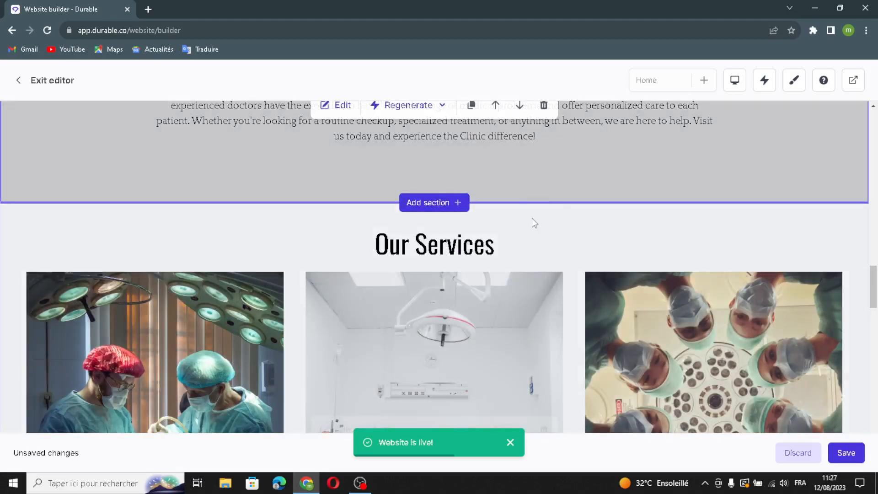
scroll(458, 238, down, 2)
scroll(414, 260, down, 2)
scroll(415, 263, up, 4)
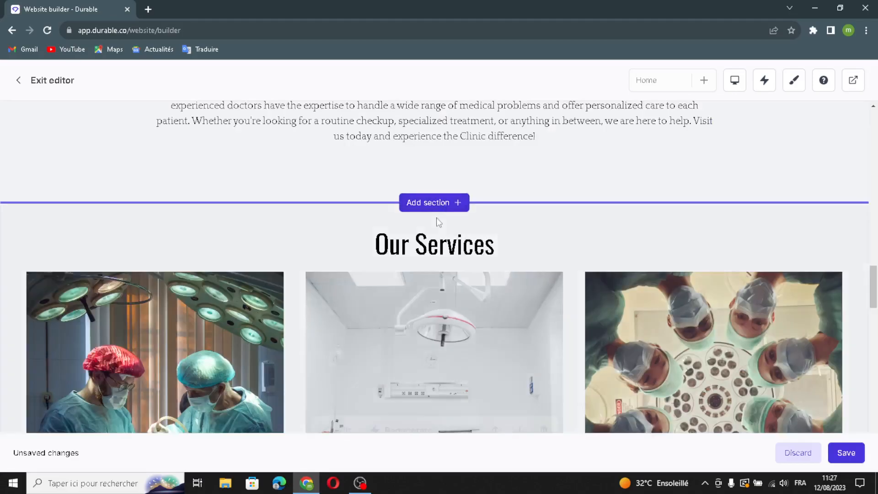
scroll(418, 268, down, 2)
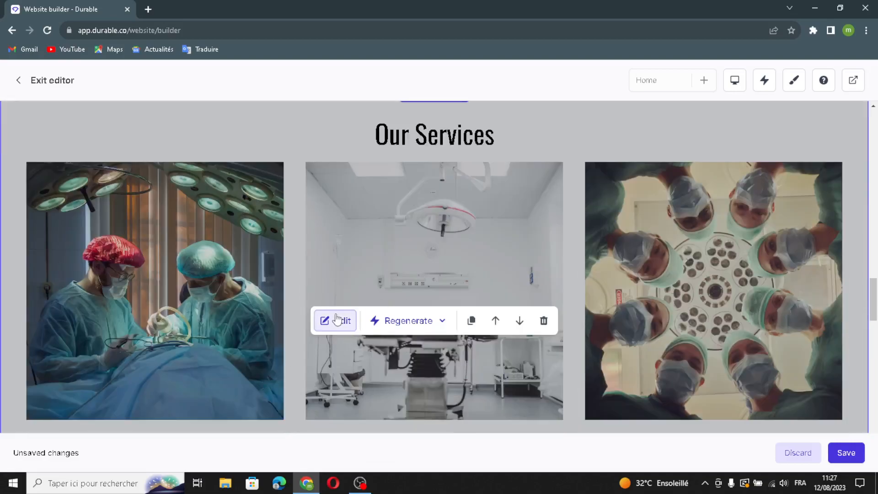
click(336, 320)
click(744, 176)
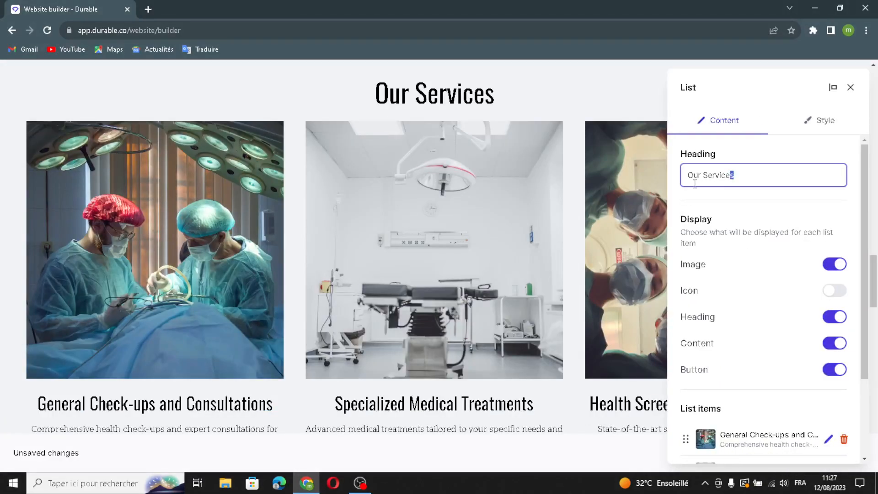
drag(736, 175, 700, 181)
click(742, 179)
scroll(739, 234, down, 2)
scroll(734, 211, up, 1)
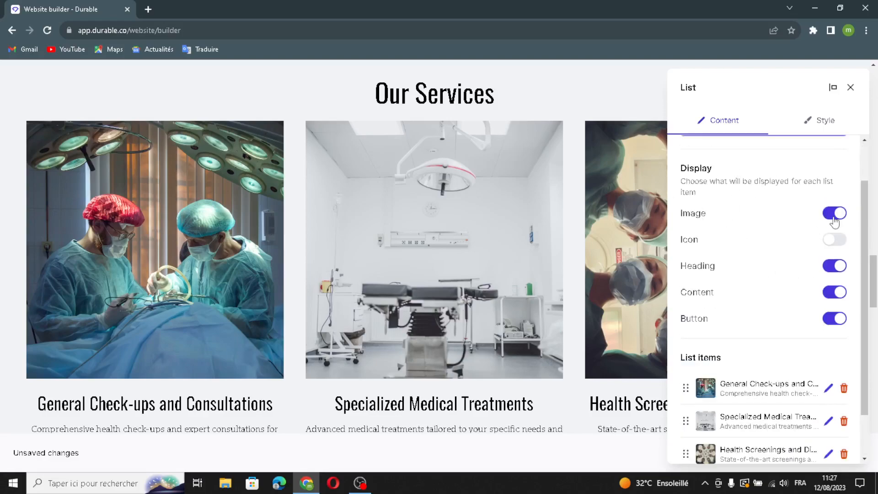
- Switch the services list's image and button display off and back on, and save the section
click(834, 219)
click(834, 218)
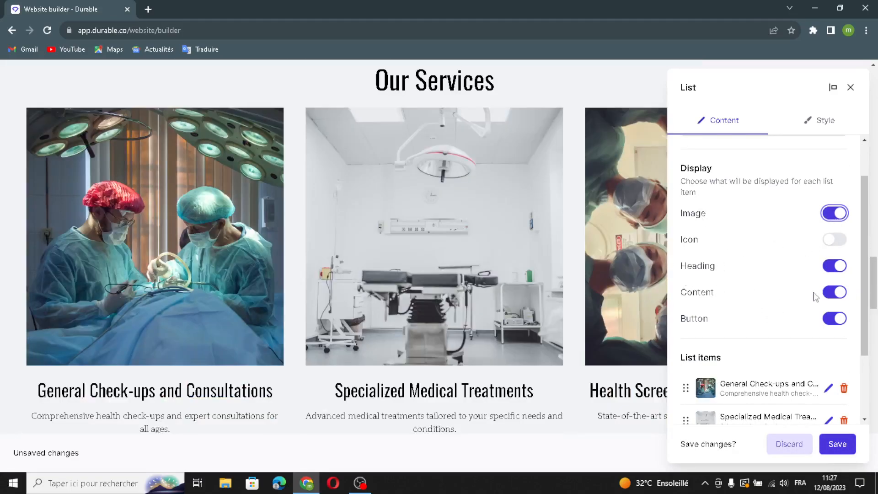
scroll(818, 297, down, 2)
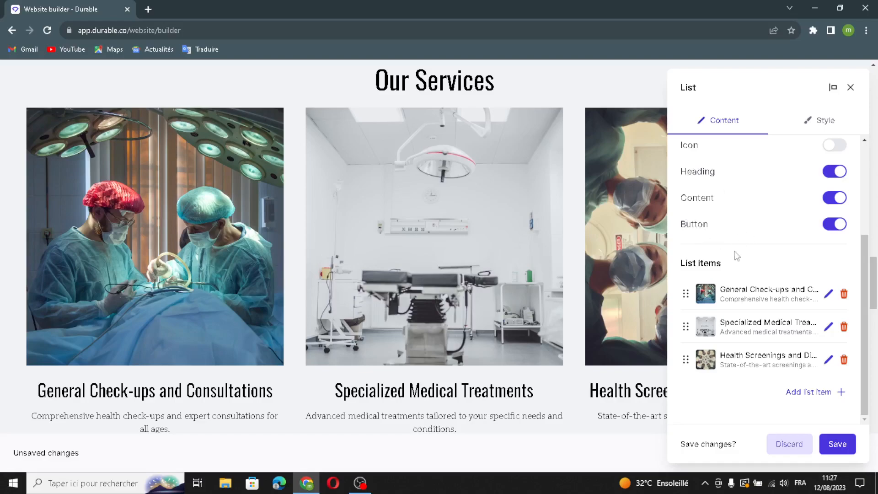
click(836, 227)
click(833, 226)
scroll(759, 359, up, 3)
scroll(755, 357, down, 3)
click(837, 444)
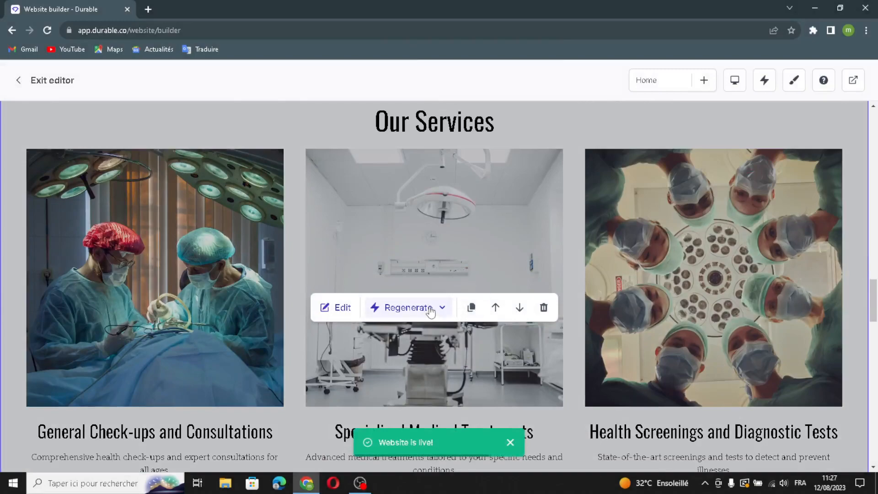
- Regenerate the style of the Our Services section with AI
click(425, 308)
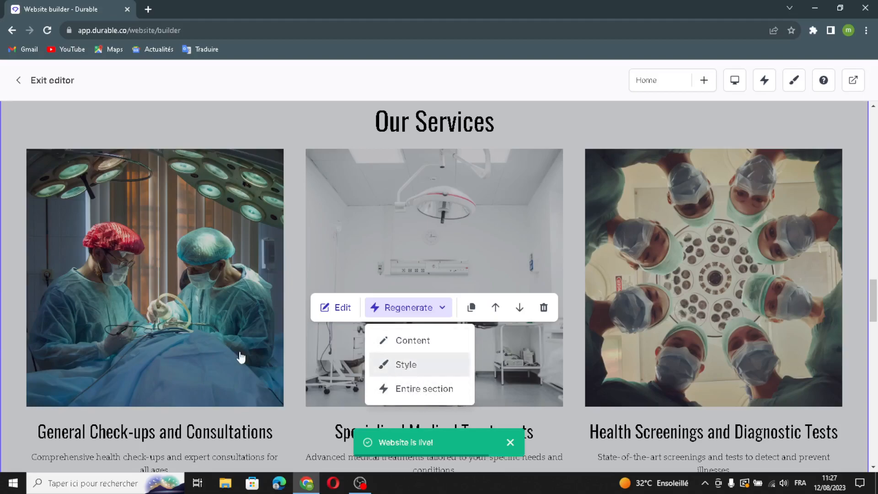
click(392, 373)
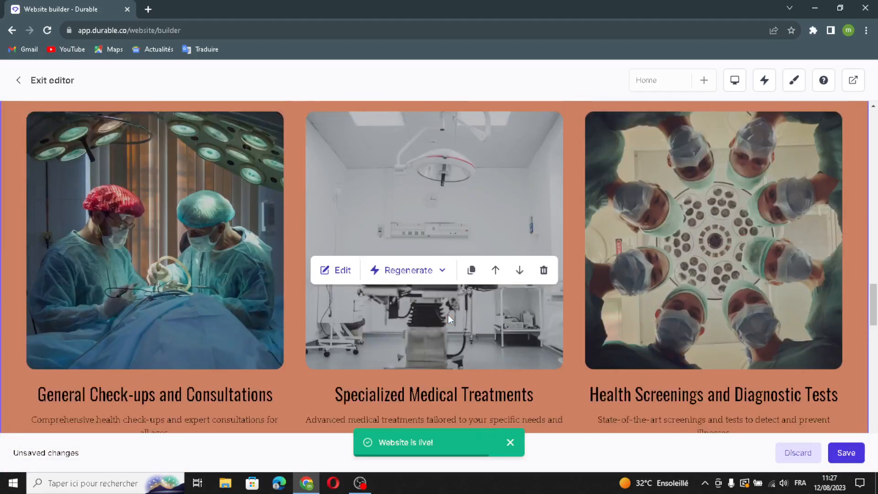
- Look over the testimonial section and examine the heading and images in the Pictures gallery's content settings
scroll(446, 316, down, 10)
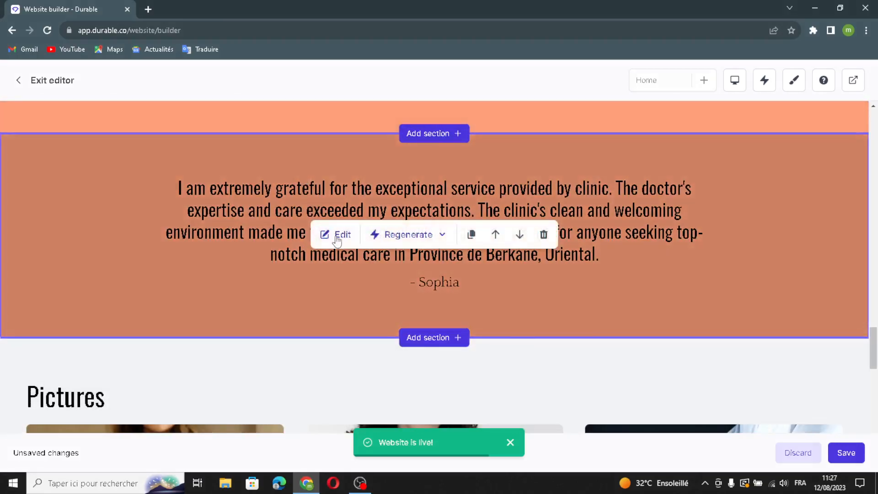
scroll(425, 320, down, 2)
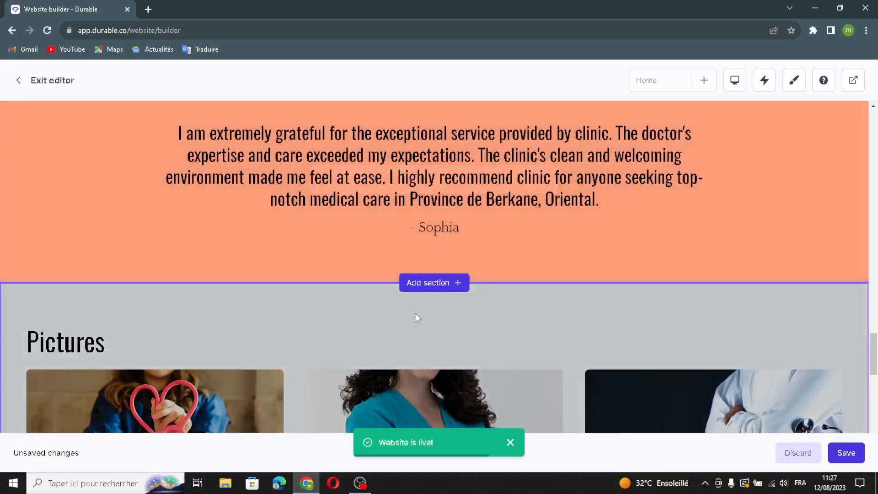
scroll(440, 306, down, 2)
scroll(344, 379, down, 3)
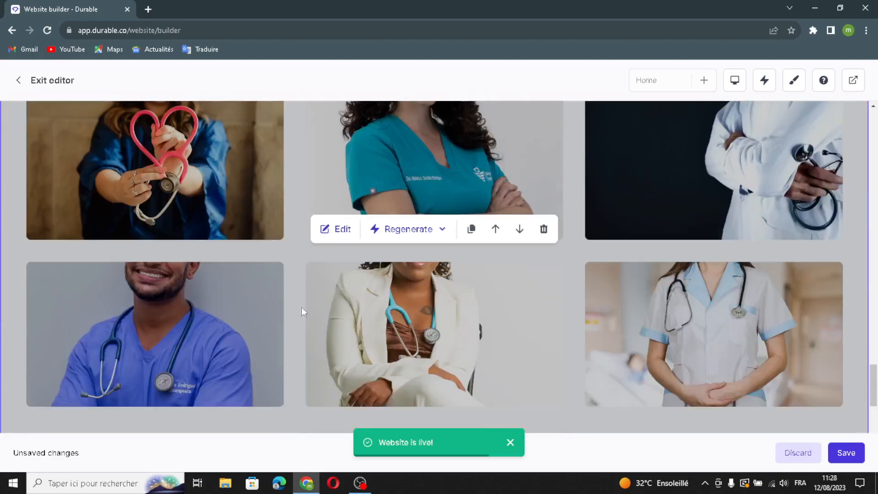
scroll(450, 314, up, 2)
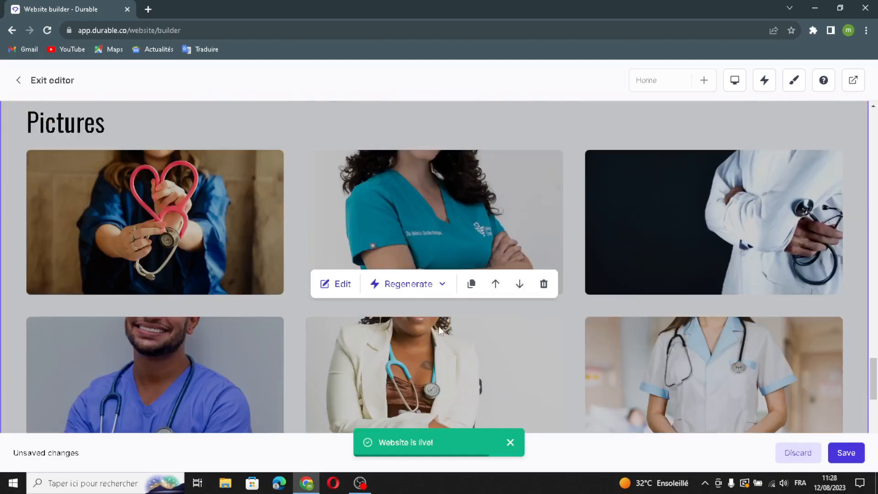
click(344, 286)
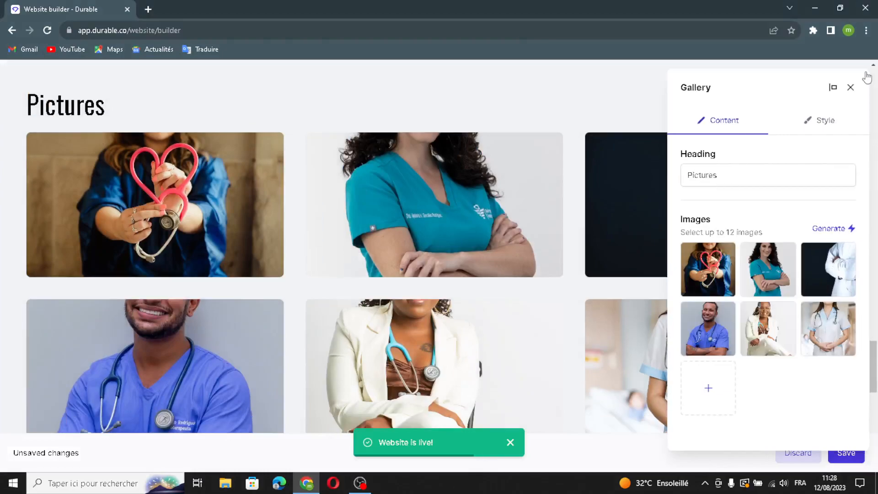
drag(739, 180, 710, 211)
click(813, 201)
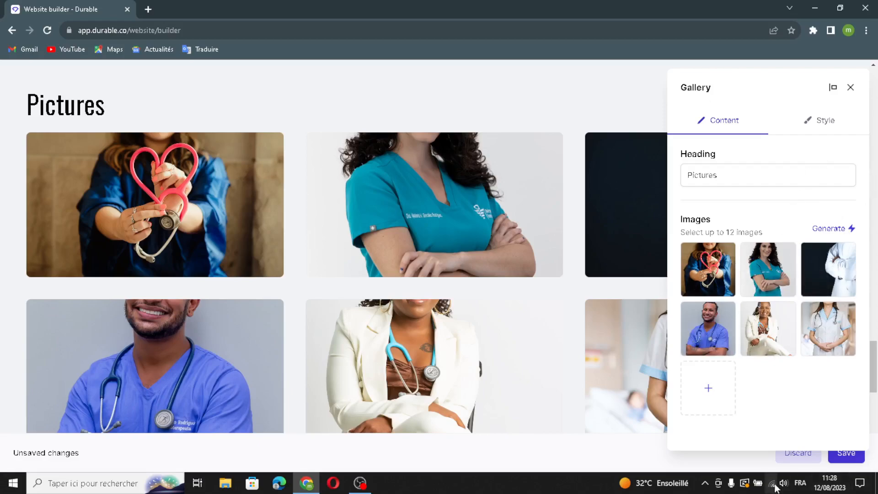
click(849, 89)
- Review the Location section's heading and business address, and save the website's pending changes
scroll(427, 315, down, 8)
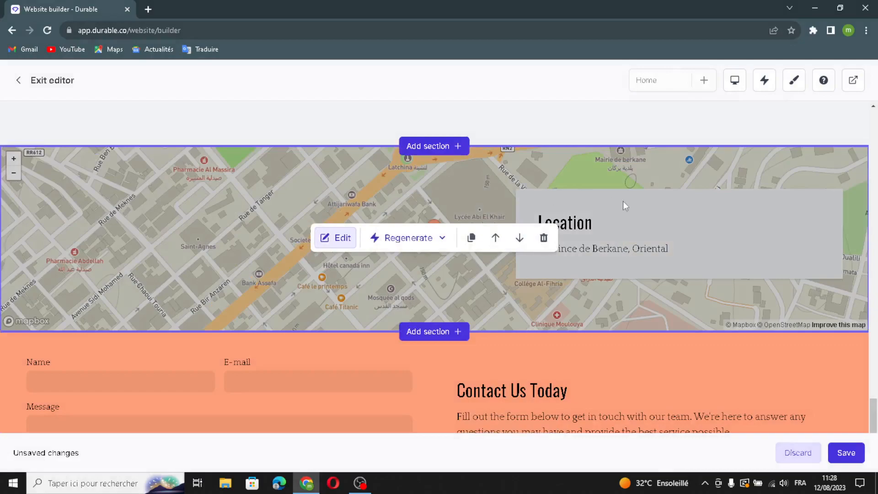
scroll(643, 203, up, 1)
click(643, 204)
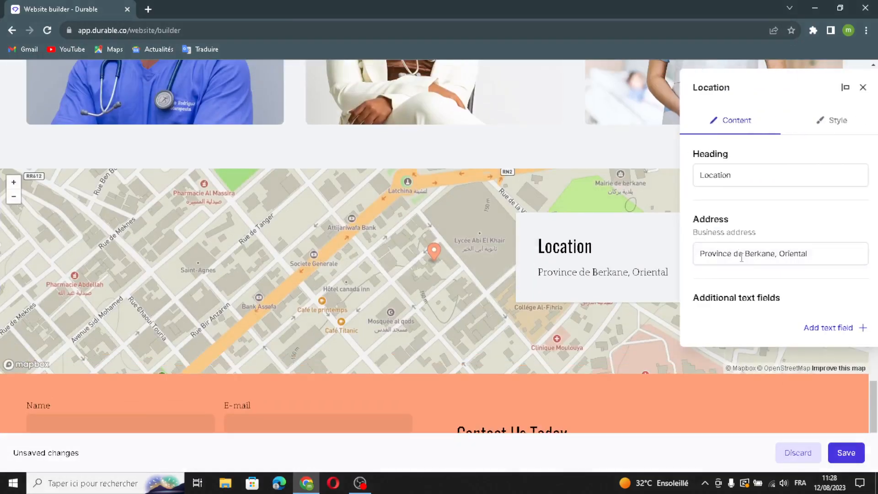
click(735, 176)
drag(786, 177, 706, 208)
drag(811, 247, 834, 259)
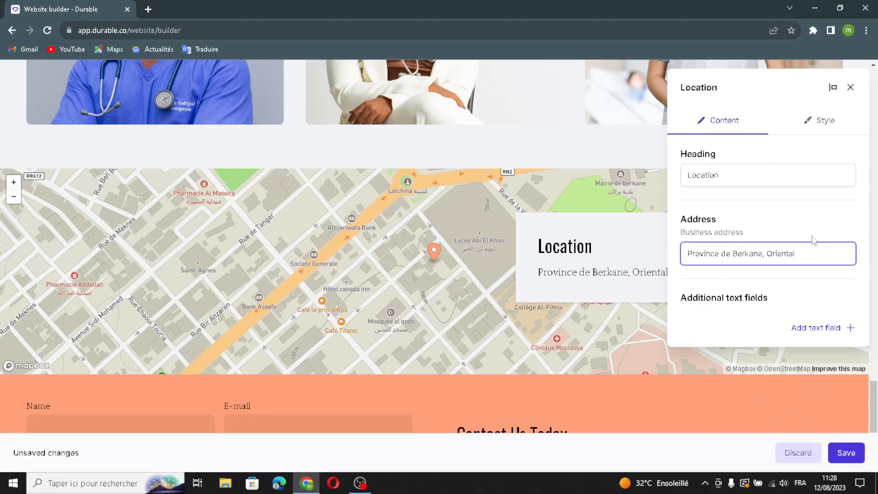
click(846, 450)
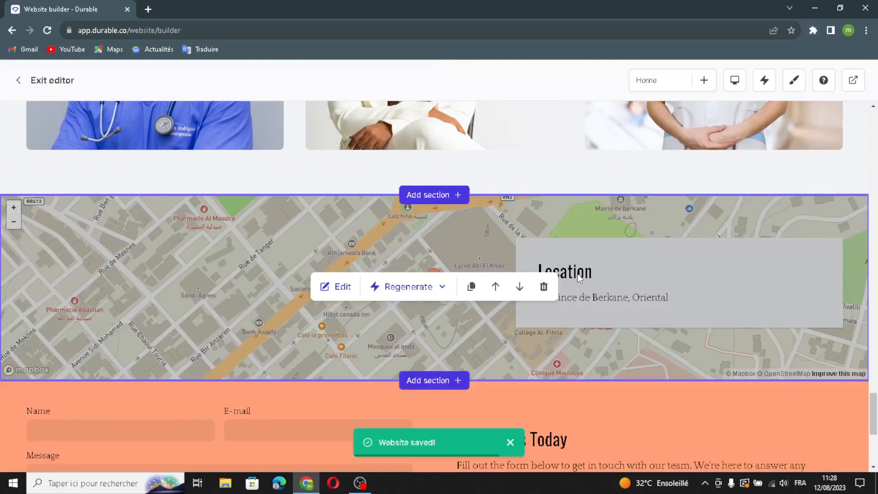
- Open the contact form section for editing and review its text, custom fields, input labels and success message settings
scroll(577, 274, down, 4)
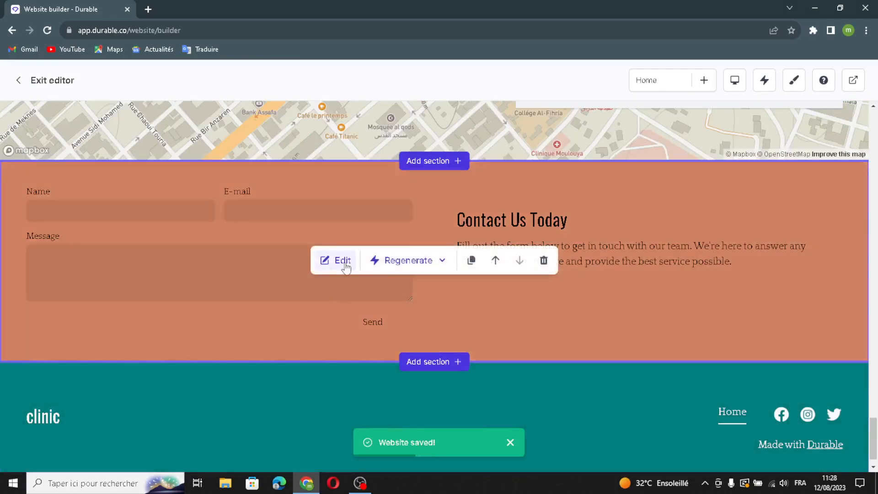
click(343, 263)
right_click(344, 263)
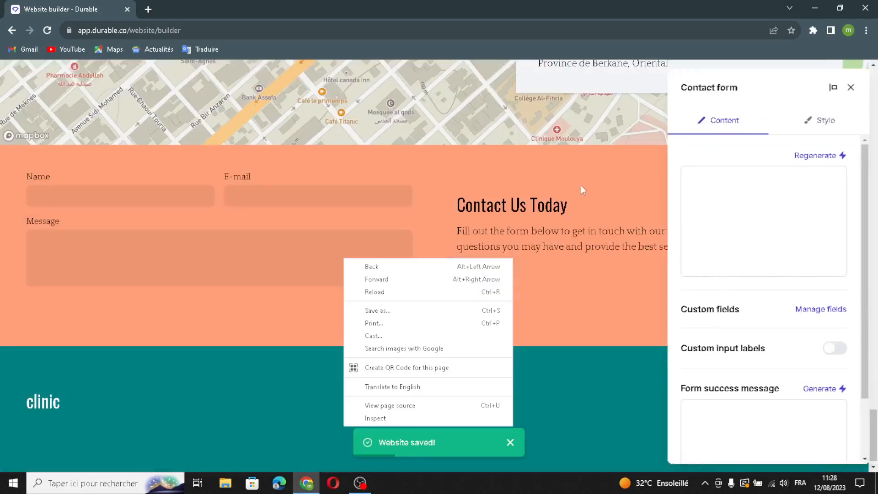
click(757, 210)
scroll(762, 267, down, 2)
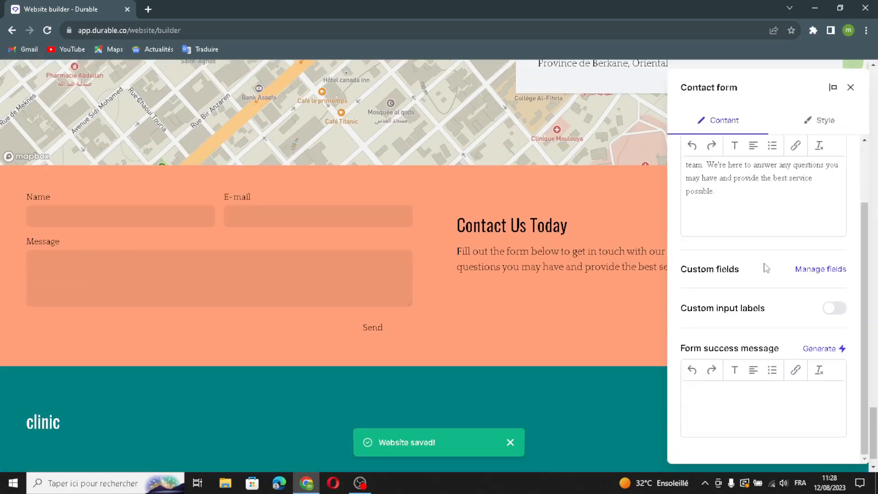
scroll(761, 194, up, 2)
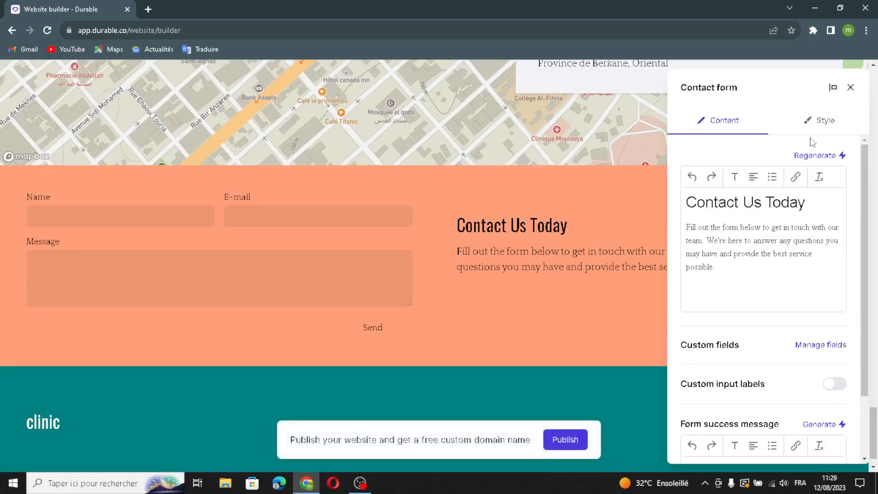
scroll(768, 256, down, 2)
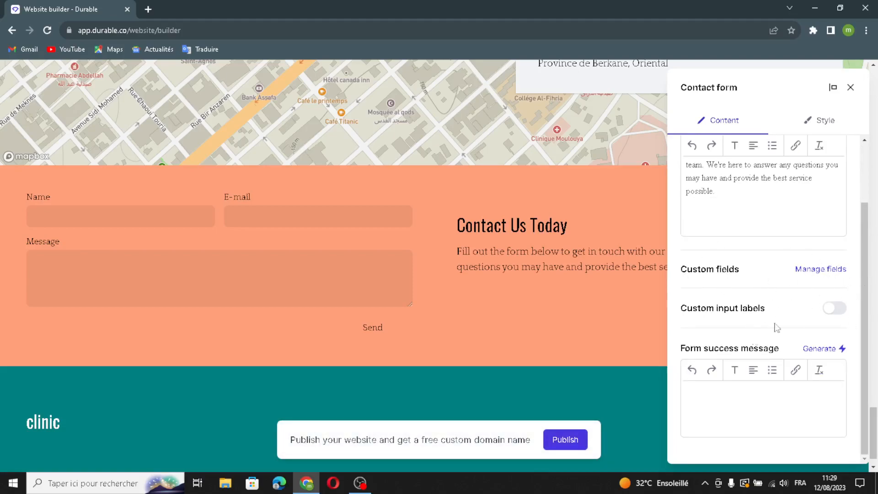
- Enable custom input labels for the contact form and check its name, e-mail and message labels
click(835, 310)
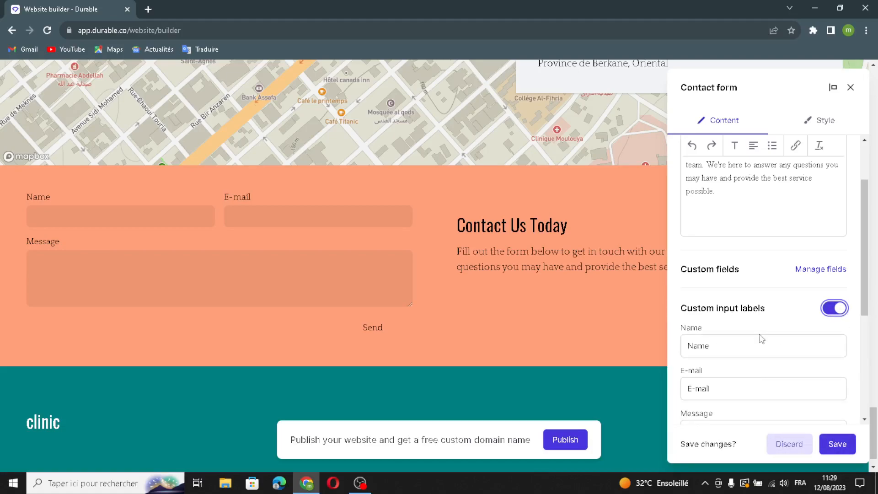
scroll(760, 371, down, 2)
click(725, 231)
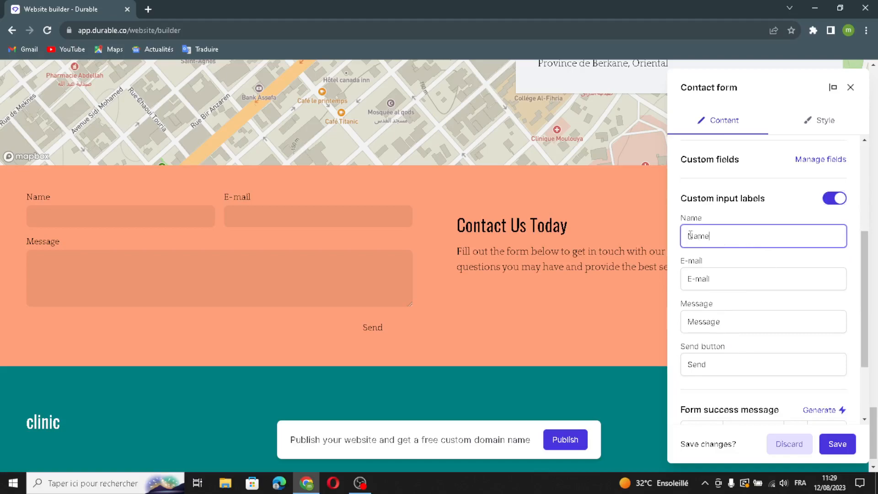
triple_click(738, 270)
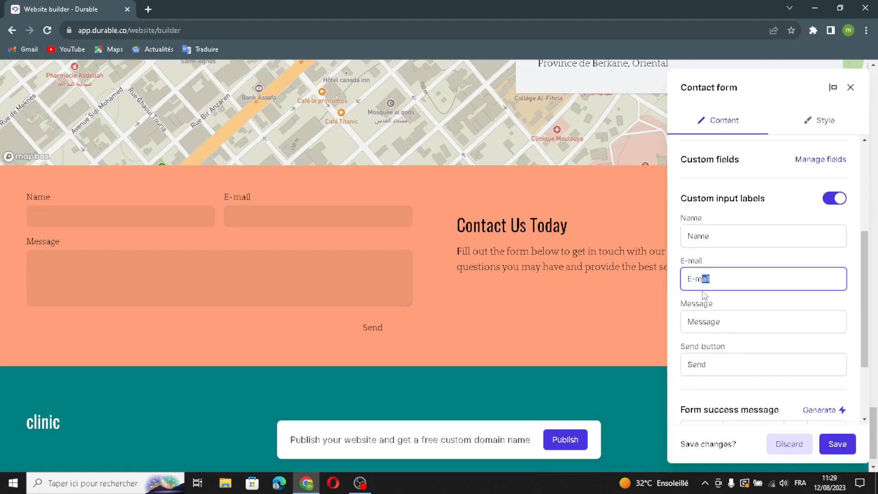
triple_click(731, 321)
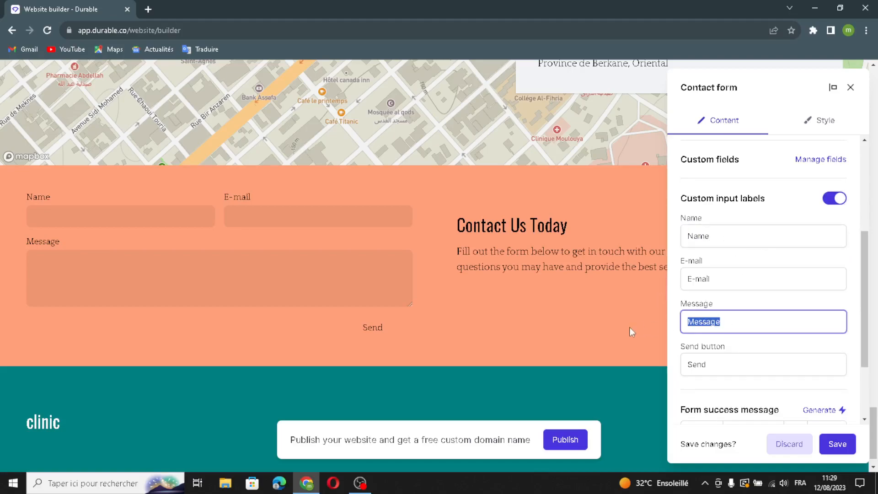
scroll(713, 360, down, 2)
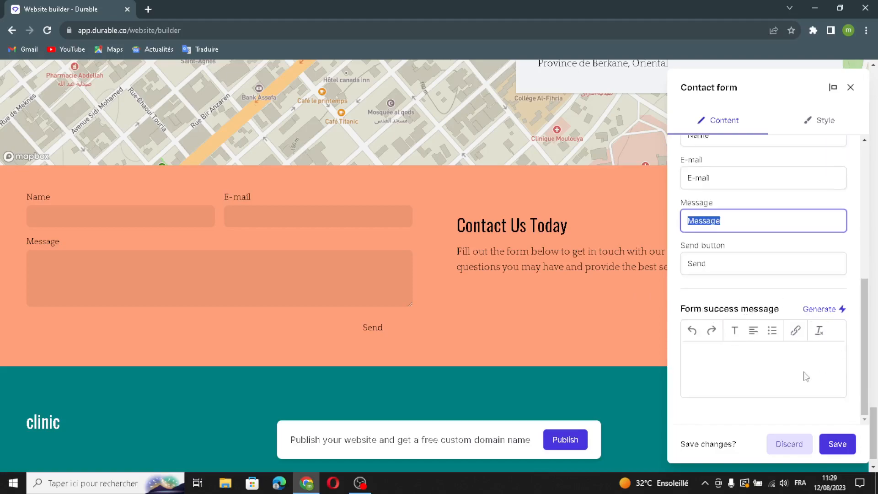
- Generate the contact form's success message with AI and save the section
click(839, 309)
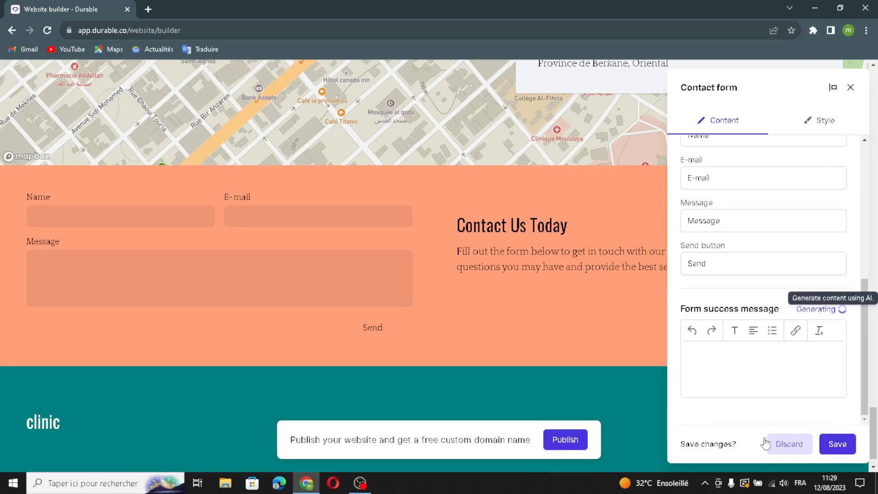
scroll(786, 376, down, 2)
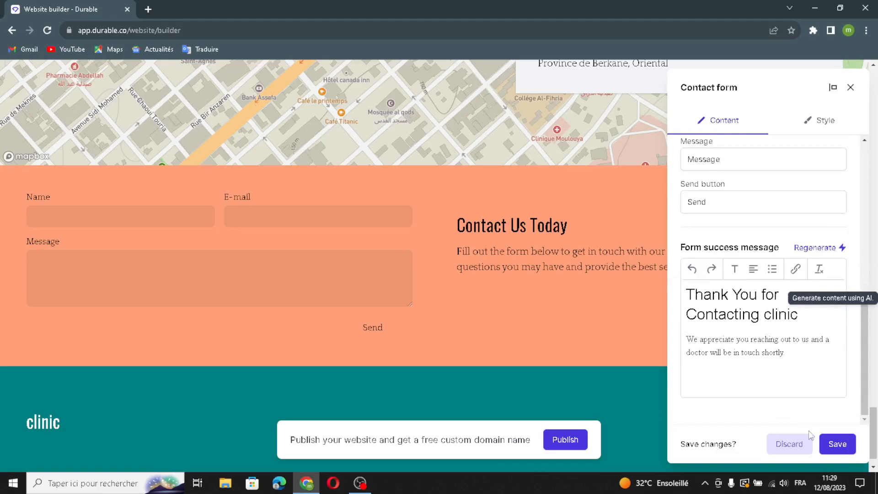
click(837, 442)
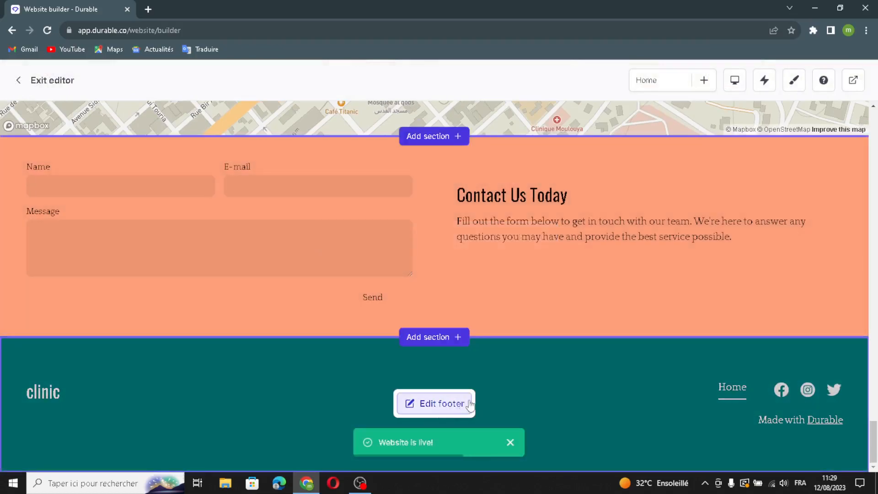
- Open the website footer for editing and review its business name, logo, additional details and social links settings
click(466, 405)
click(698, 245)
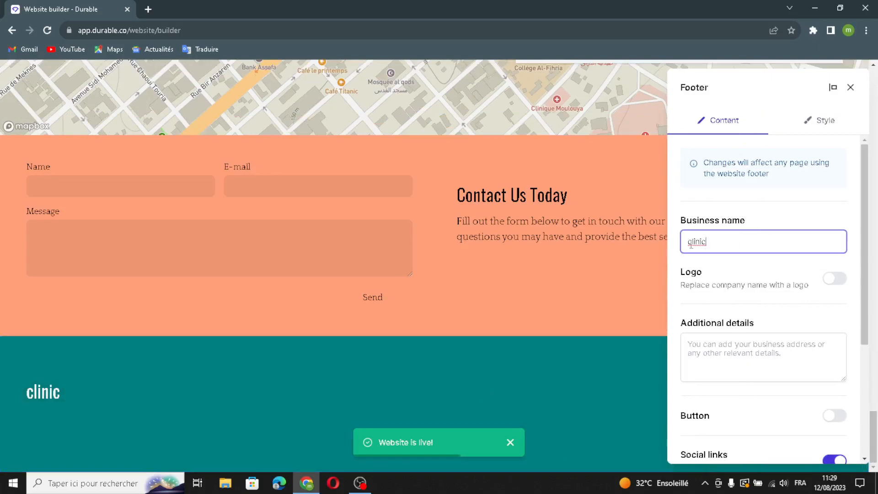
double_click(698, 243)
click(737, 243)
scroll(759, 287, down, 4)
scroll(750, 288, up, 1)
click(738, 238)
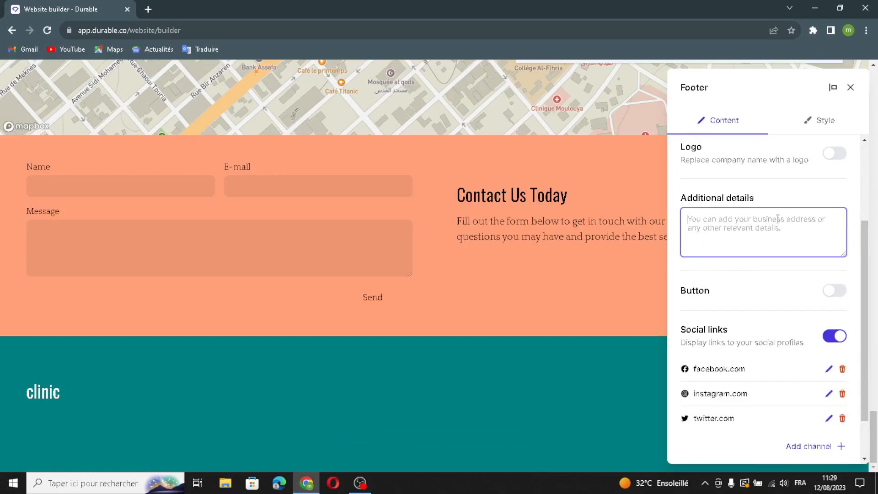
scroll(701, 269, down, 1)
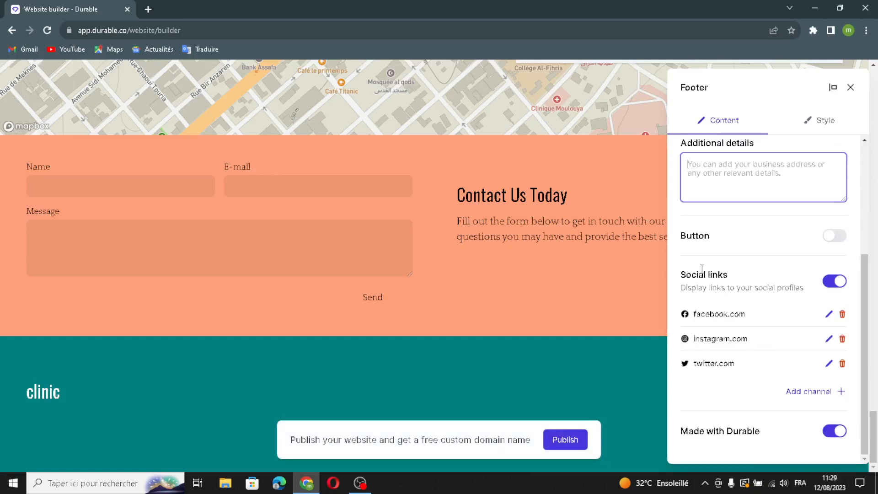
- Try adding a button to the footer, check its label and link settings, and discard the changes
click(832, 235)
click(750, 316)
drag(755, 275, 766, 300)
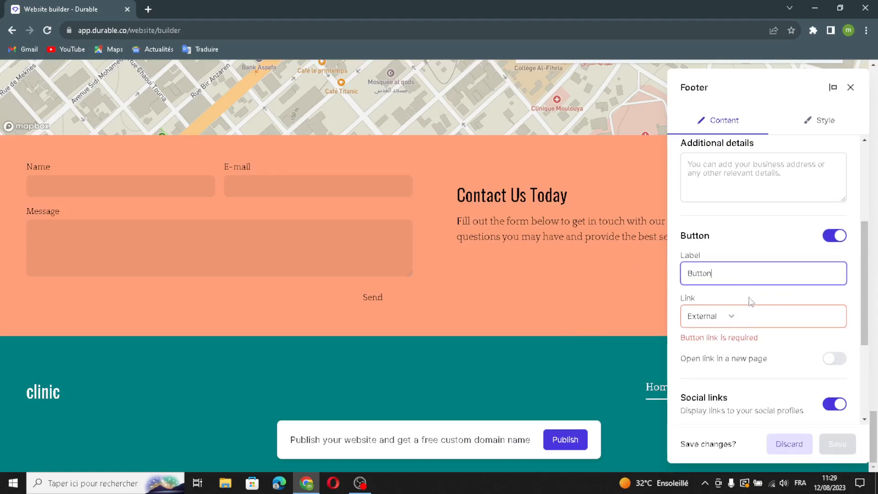
drag(712, 275, 683, 274)
scroll(754, 354, down, 3)
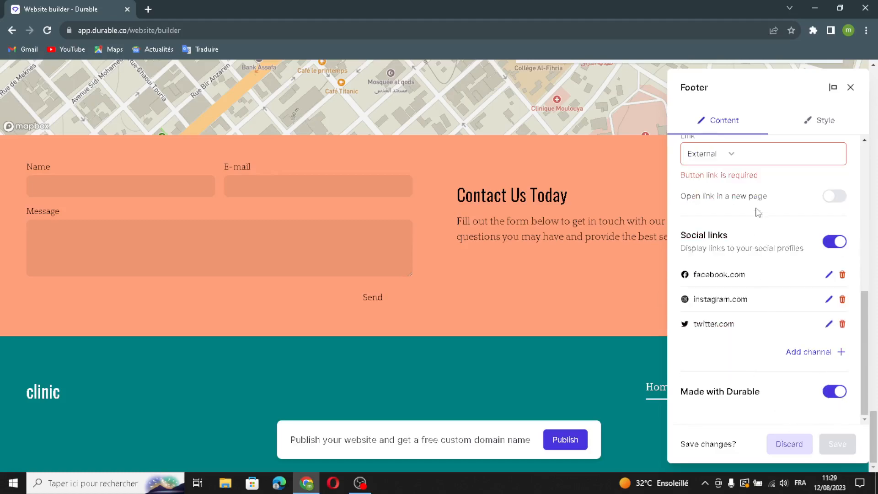
click(782, 446)
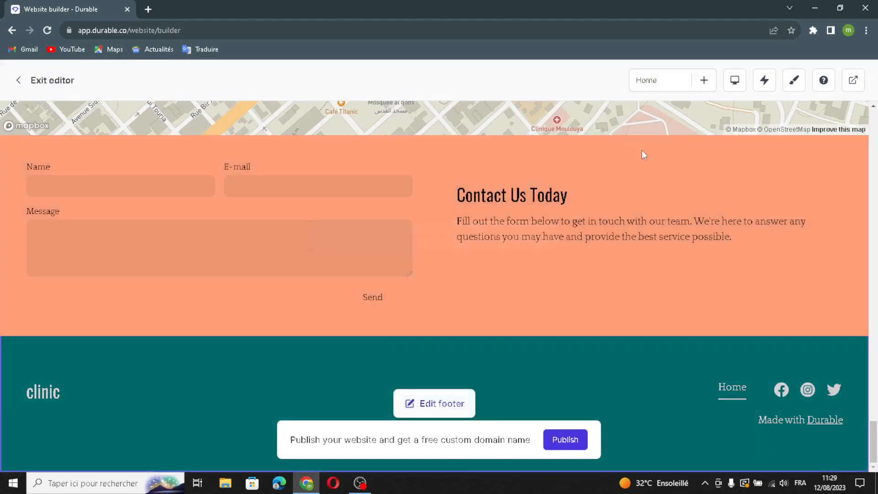
- Review the whole clinic home page, examining the banner, gallery, services, location, contact form and footer sections
scroll(567, 231, up, 10)
scroll(544, 224, up, 8)
scroll(534, 254, down, 20)
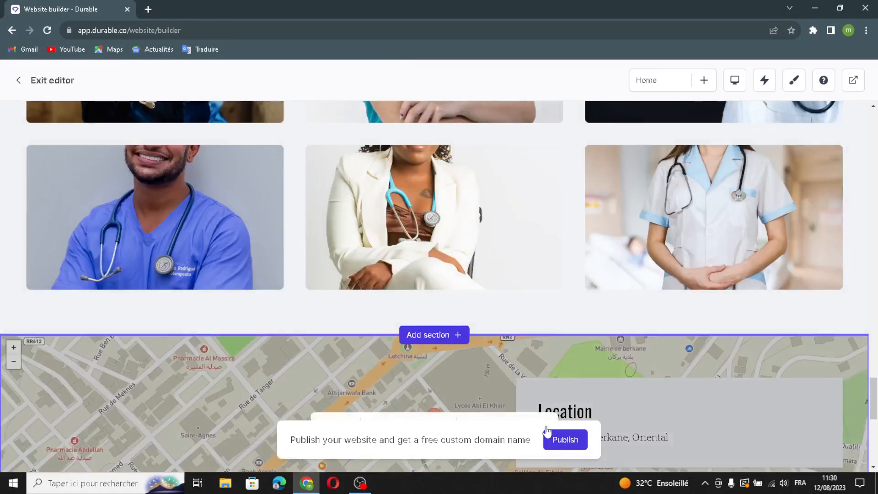
scroll(548, 452, down, 1)
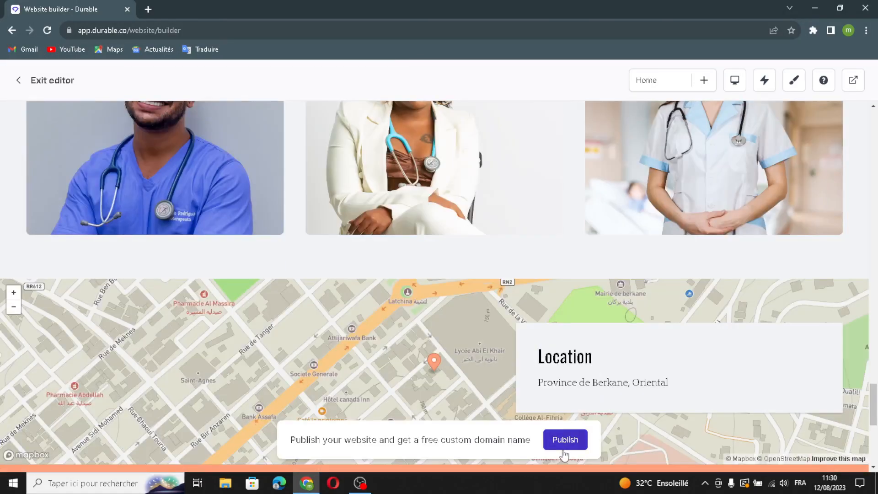
scroll(591, 350, down, 6)
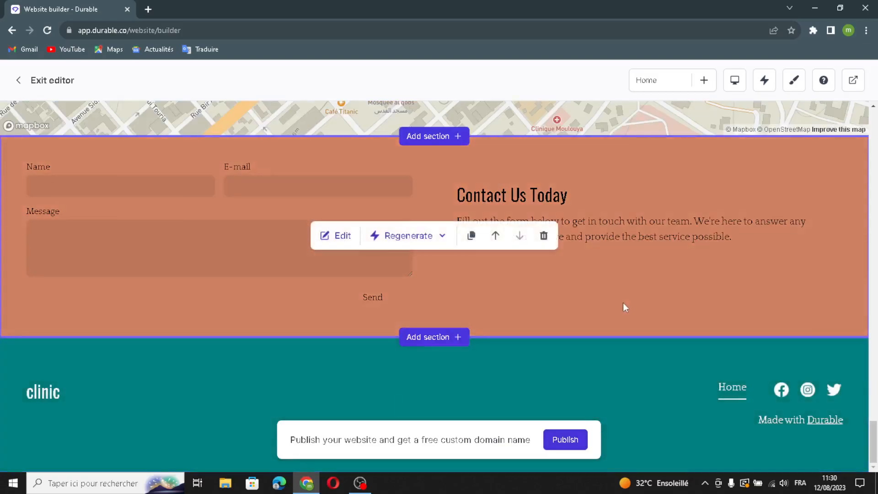
scroll(576, 166, up, 15)
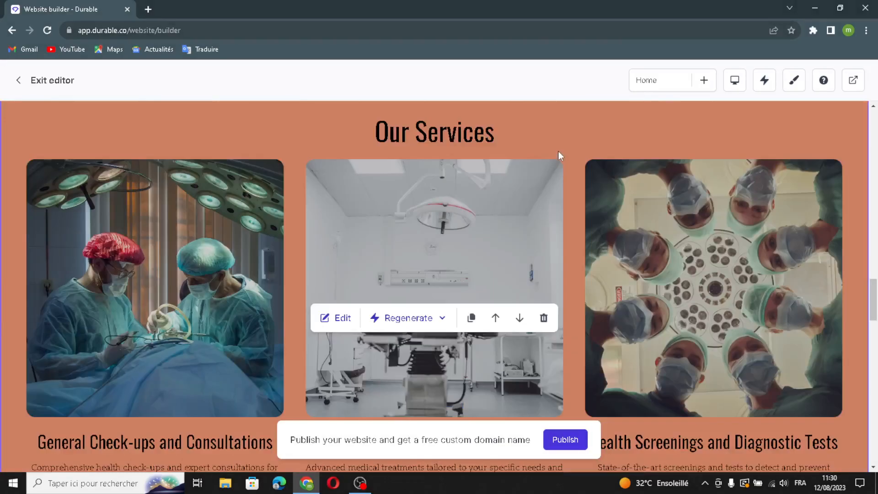
scroll(560, 327, up, 5)
scroll(529, 267, down, 5)
scroll(528, 310, down, 10)
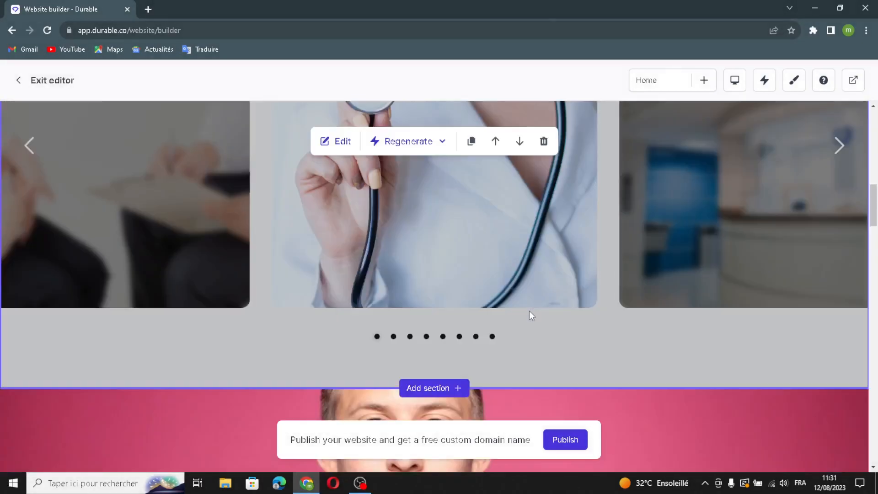
scroll(536, 316, down, 5)
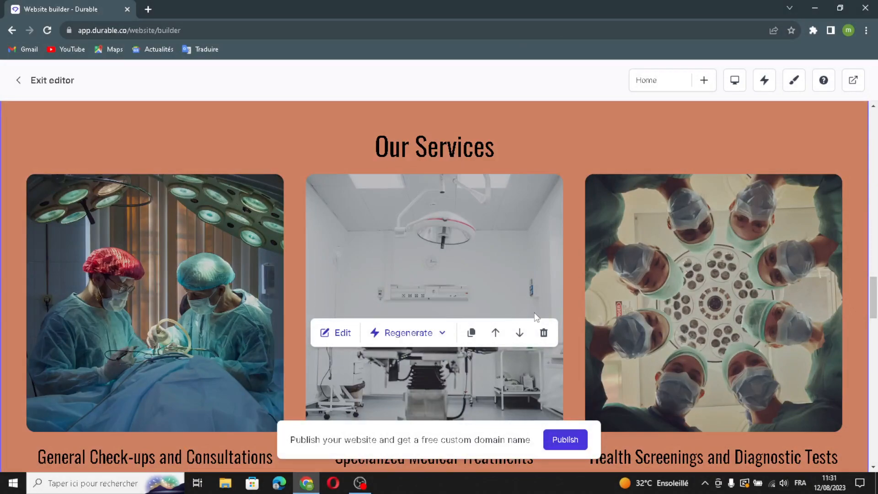
scroll(515, 259, up, 15)
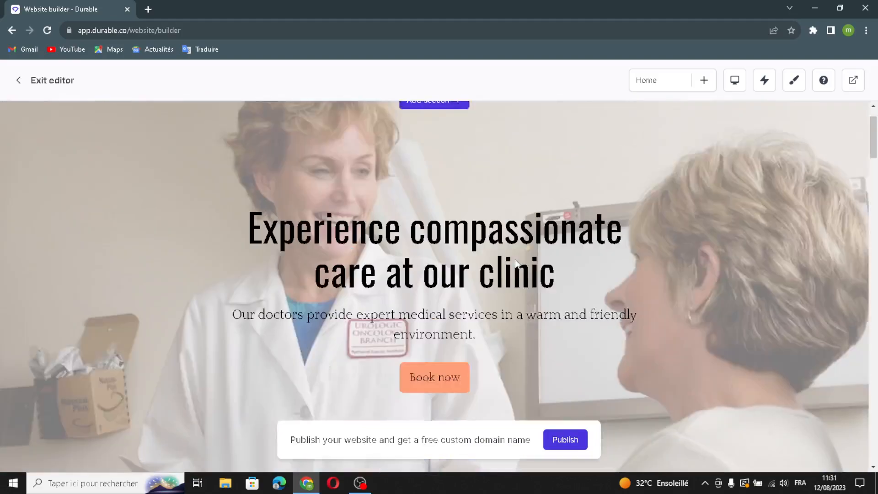
scroll(515, 259, down, 15)
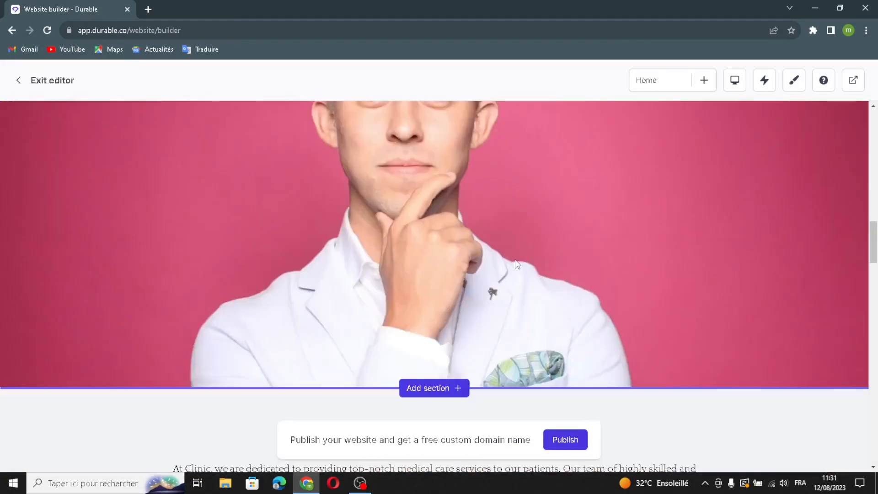